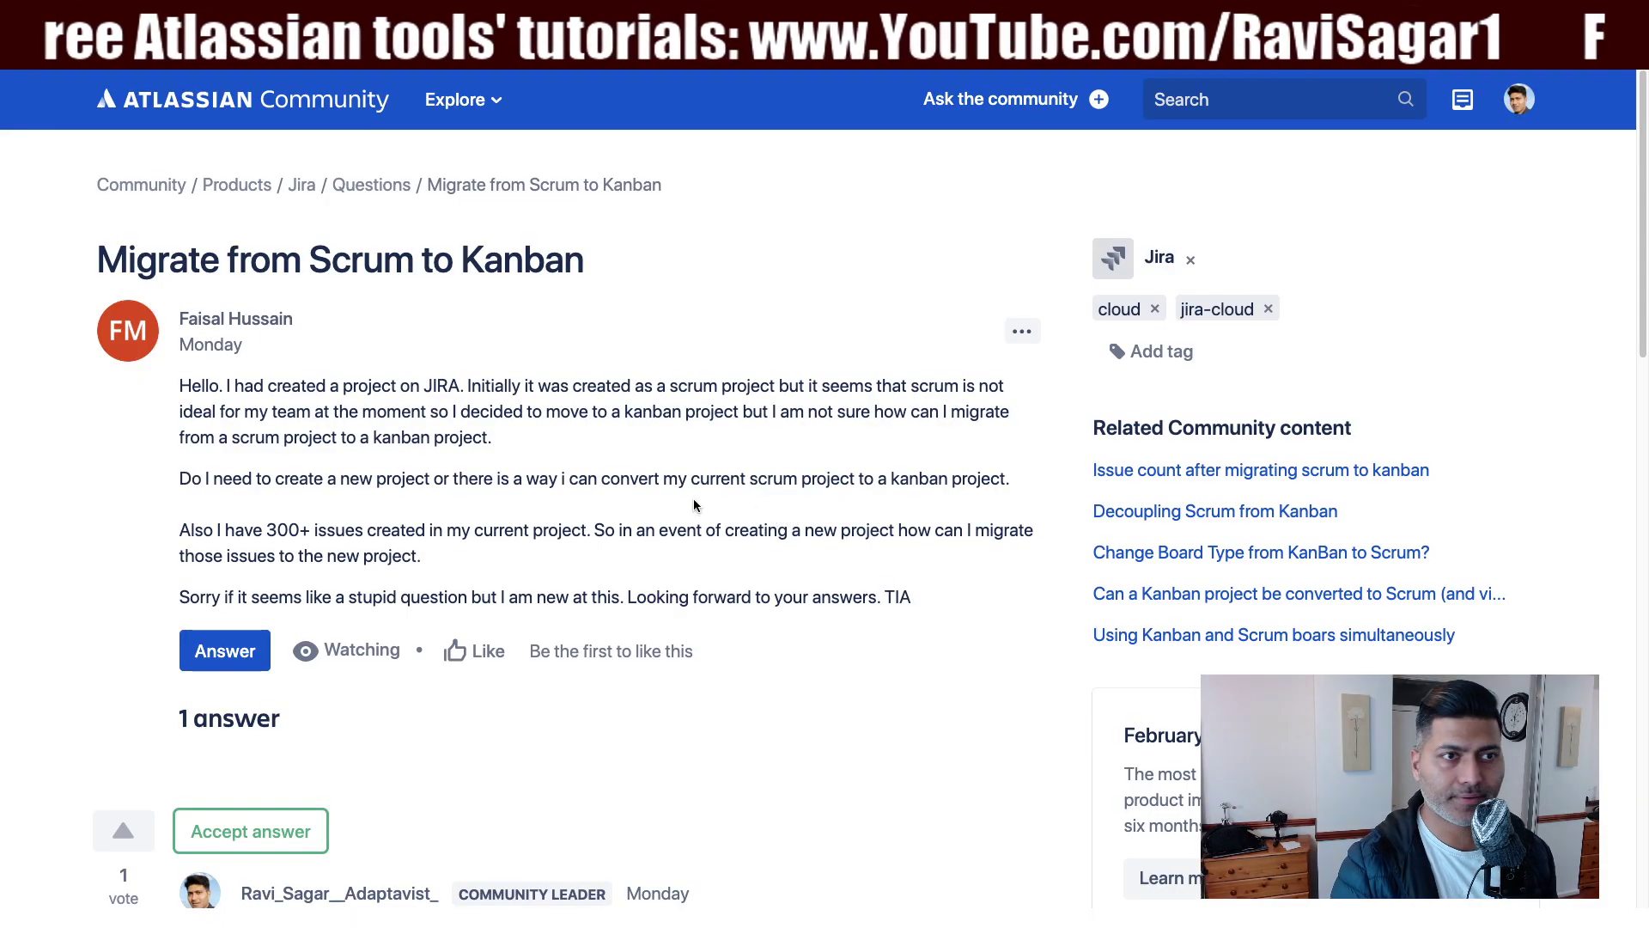
Read the "Migrate from Scrum to Kanban" question and its answer on the Atlassian Community page
mouse_move(207, 324)
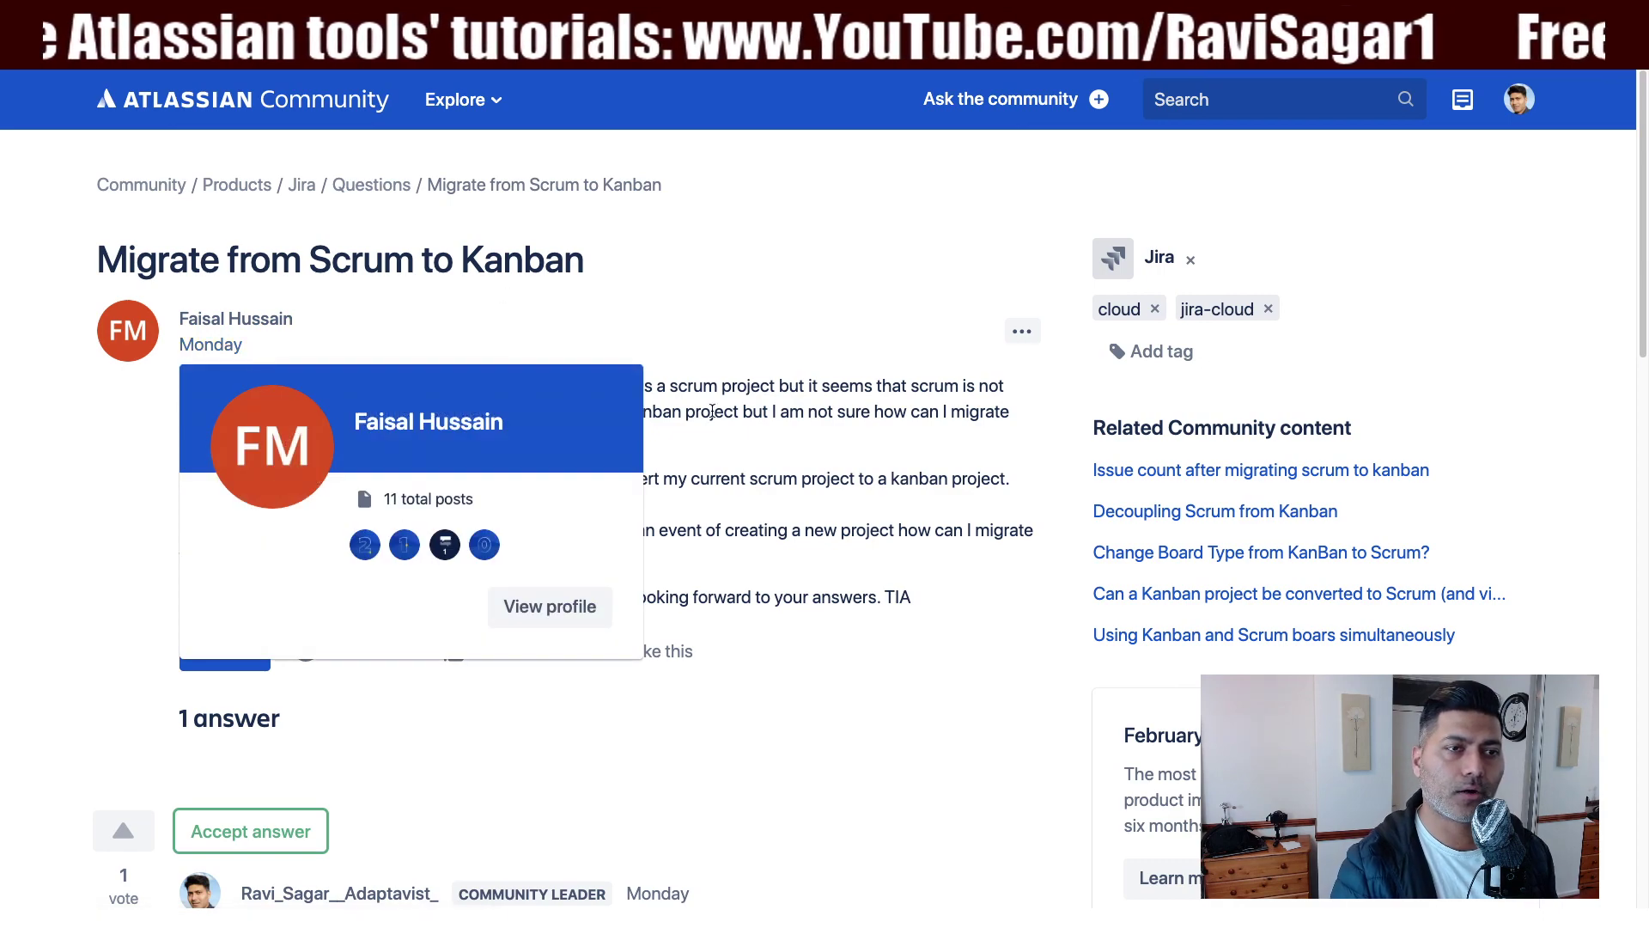
scroll(712, 412, down, 4)
scroll(654, 389, up, 4)
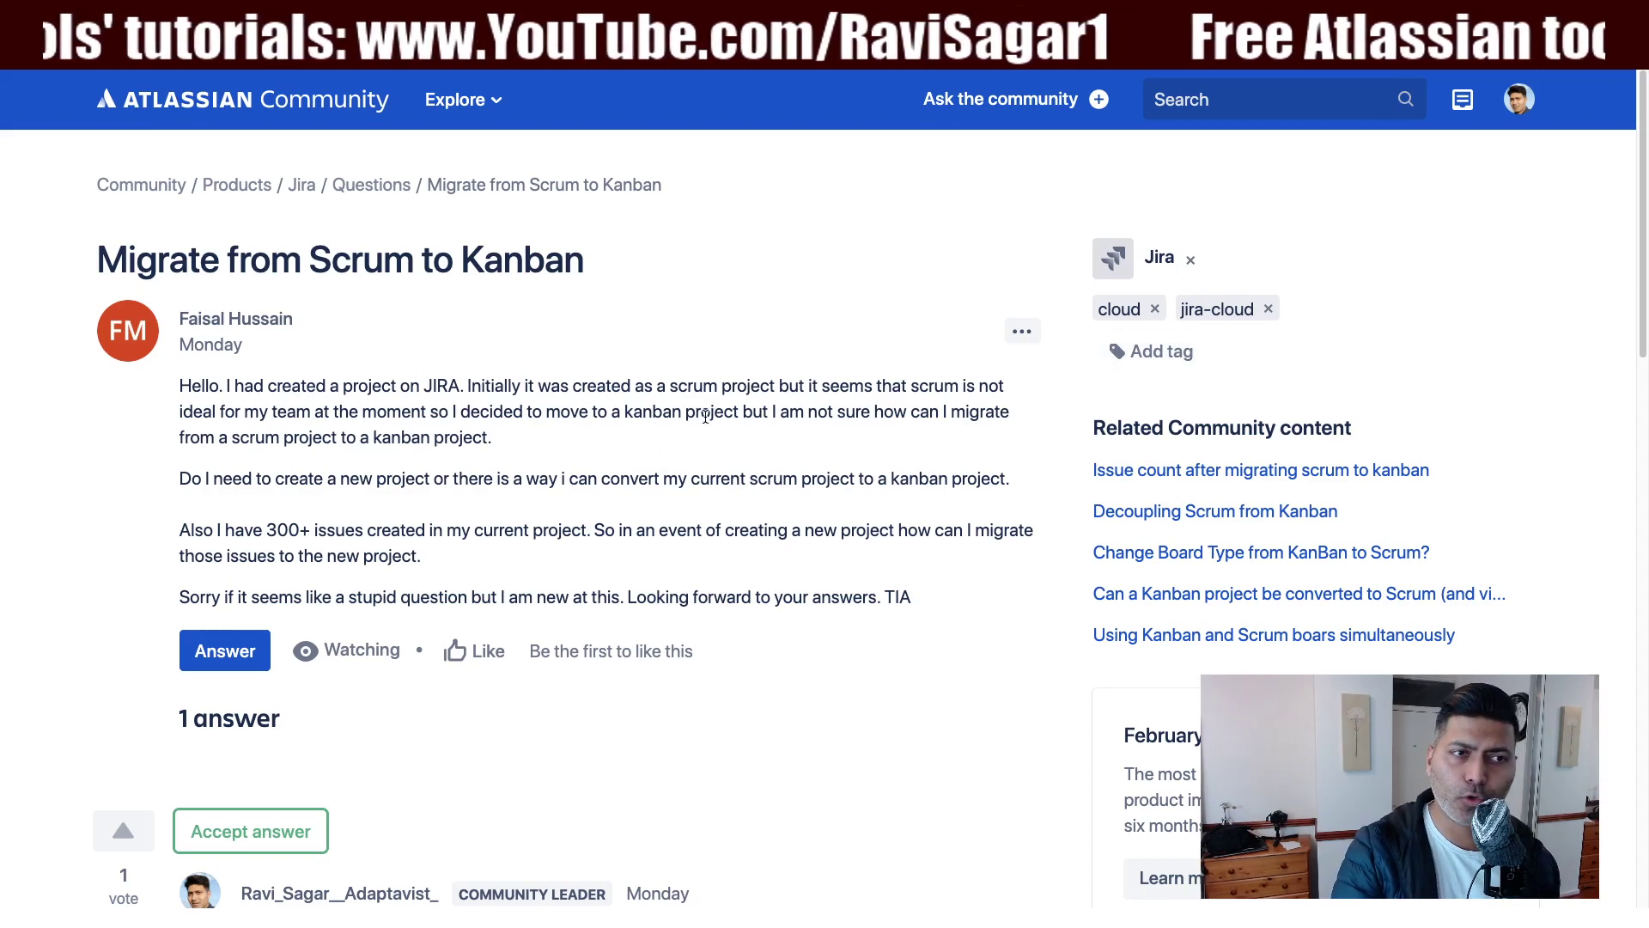
Switch to the Jira projects list, open the SCRUM project and show its backlog
key(ctrl+Tab)
scroll(756, 481, down, 3)
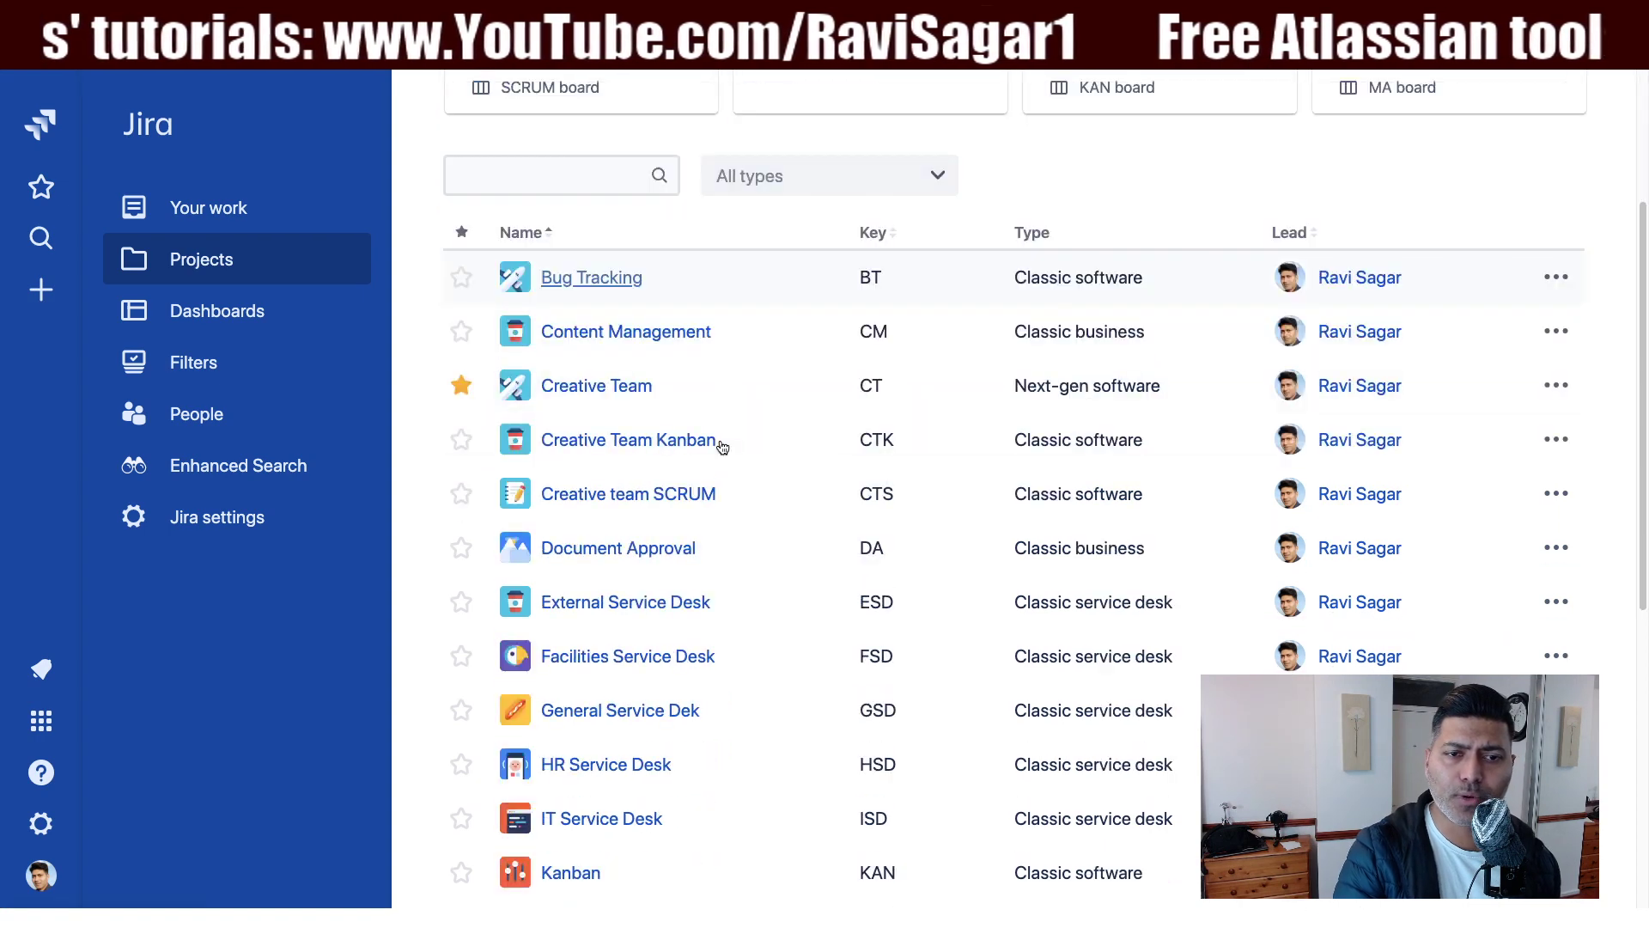
scroll(771, 554, down, 7)
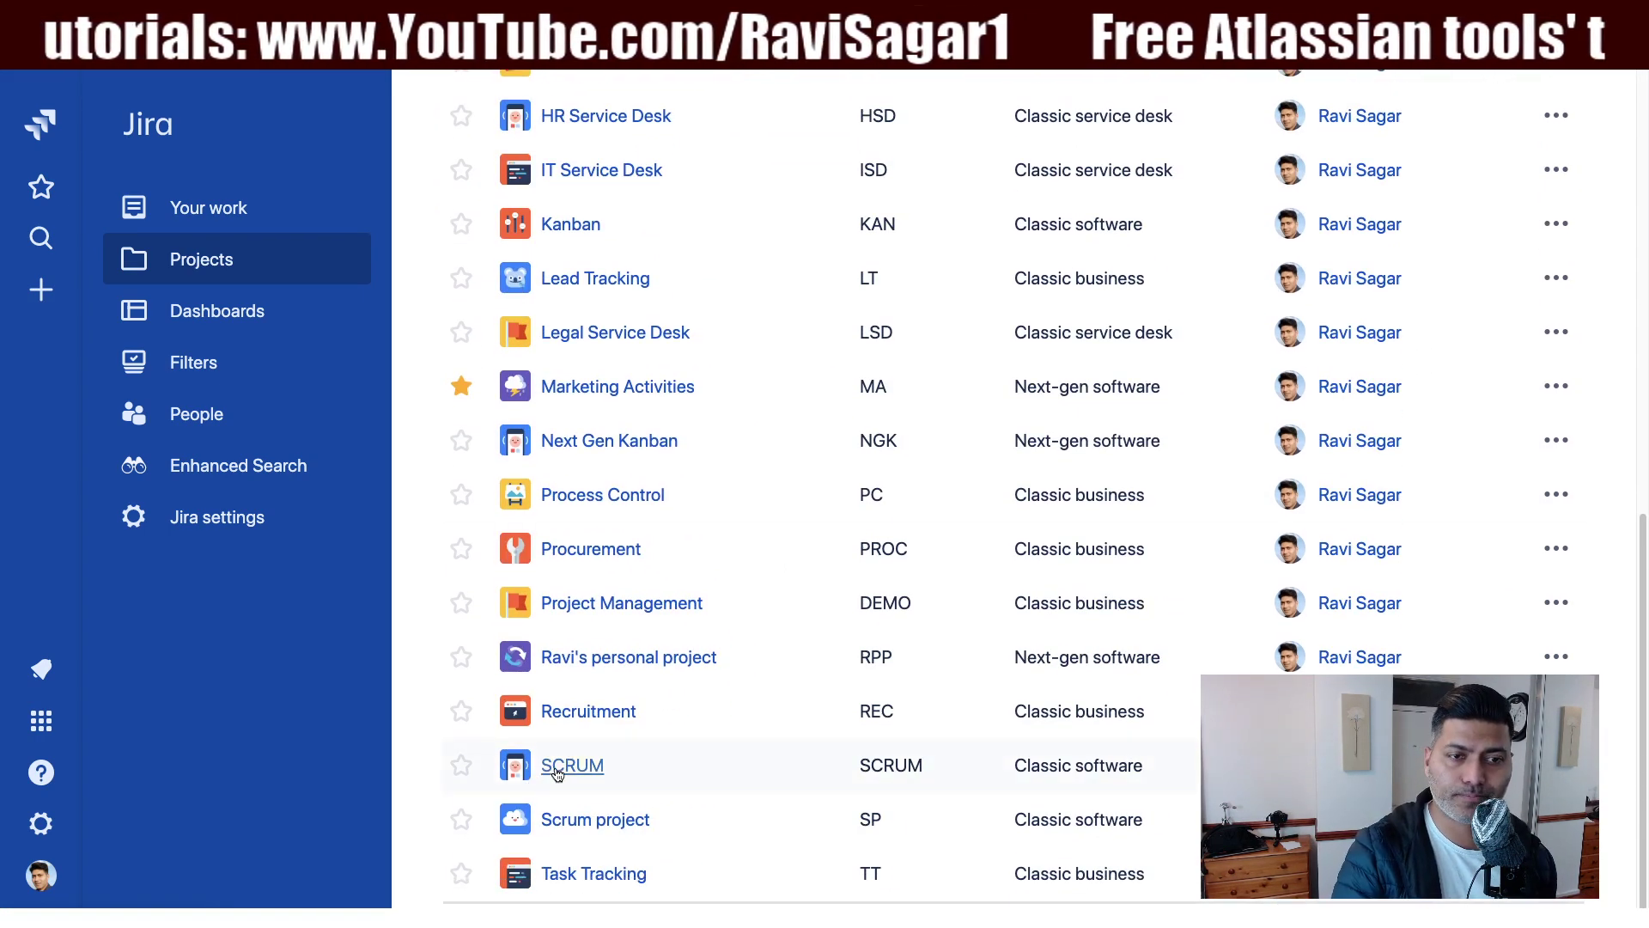
click(556, 772)
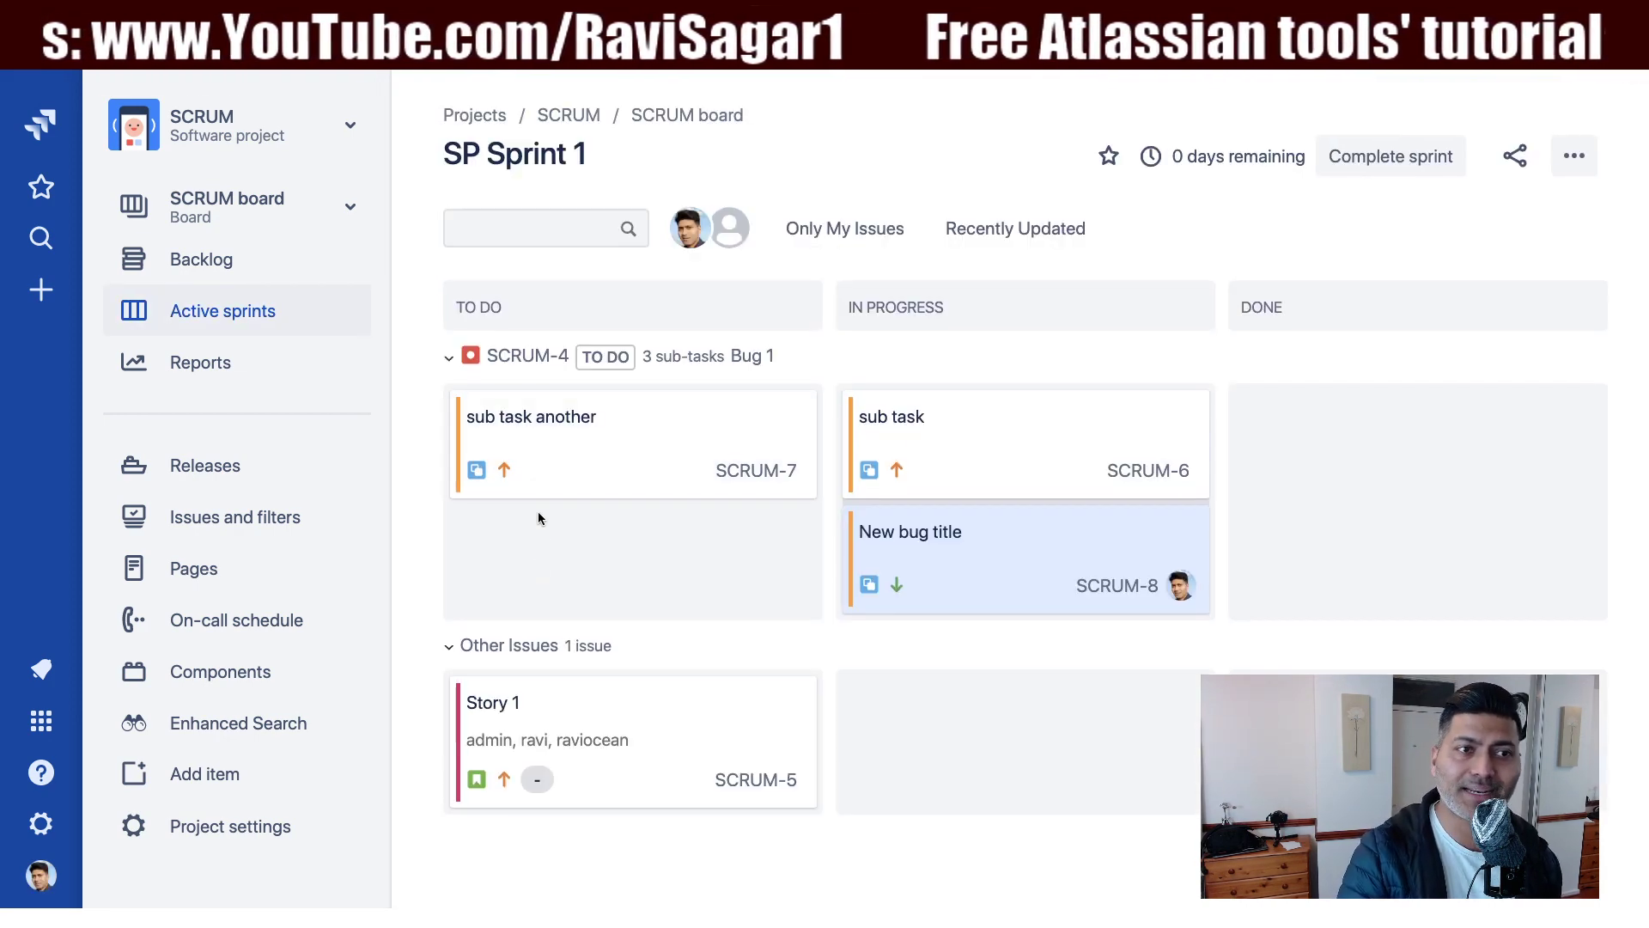
click(223, 264)
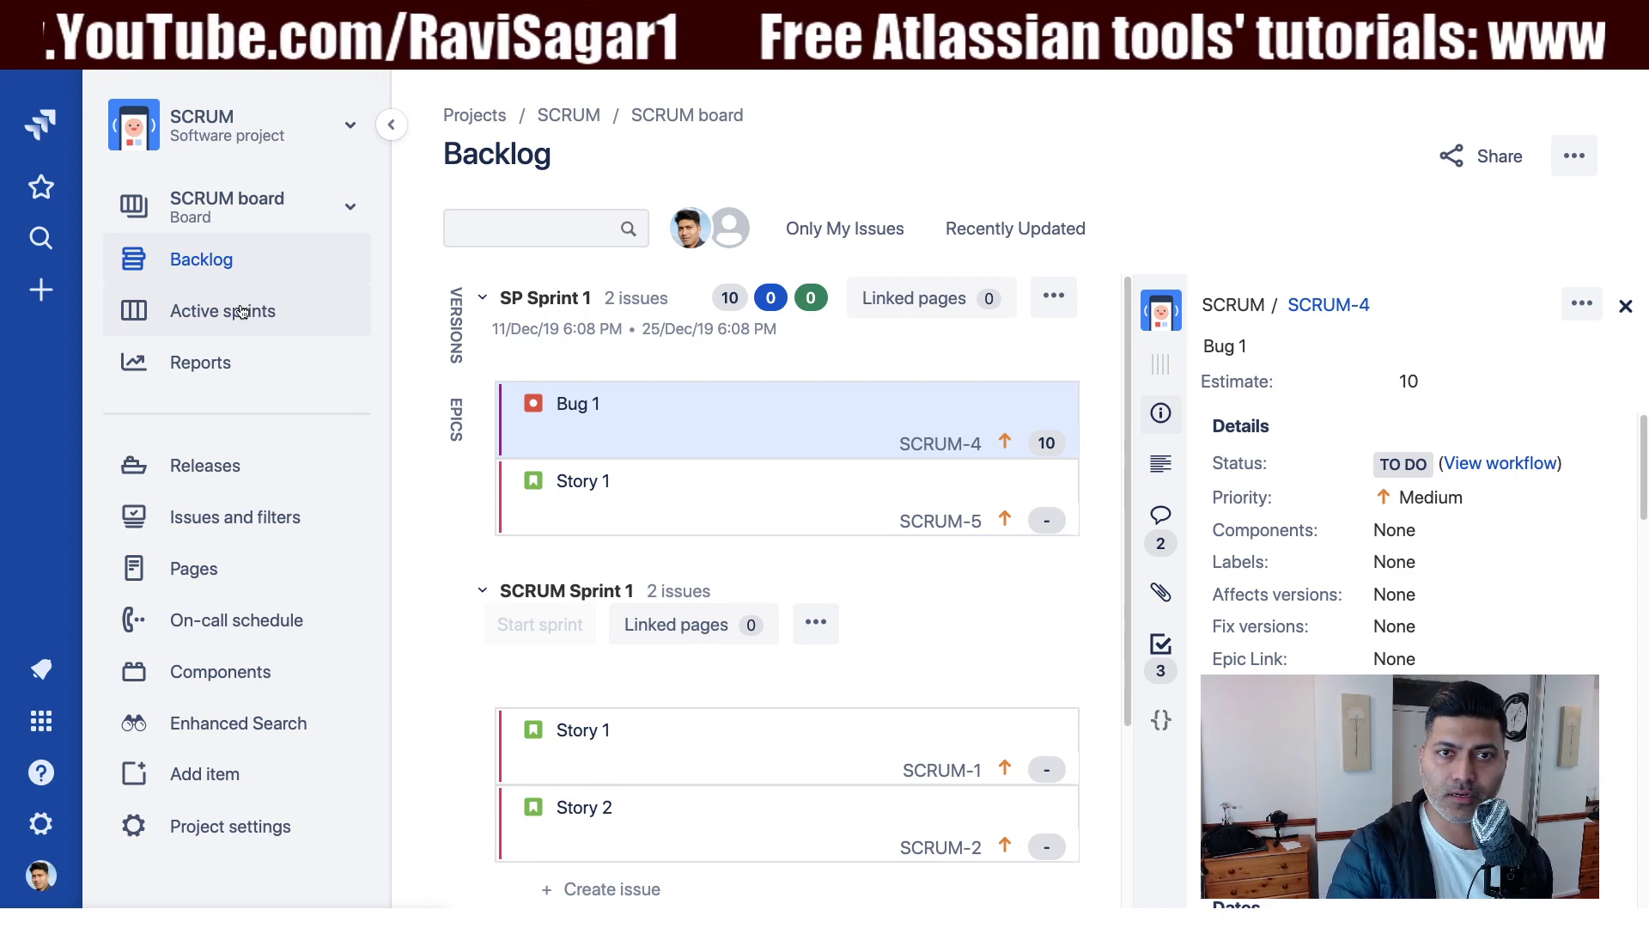
Examine which boards are listed for the SCRUM project and where a new one can be created
click(346, 221)
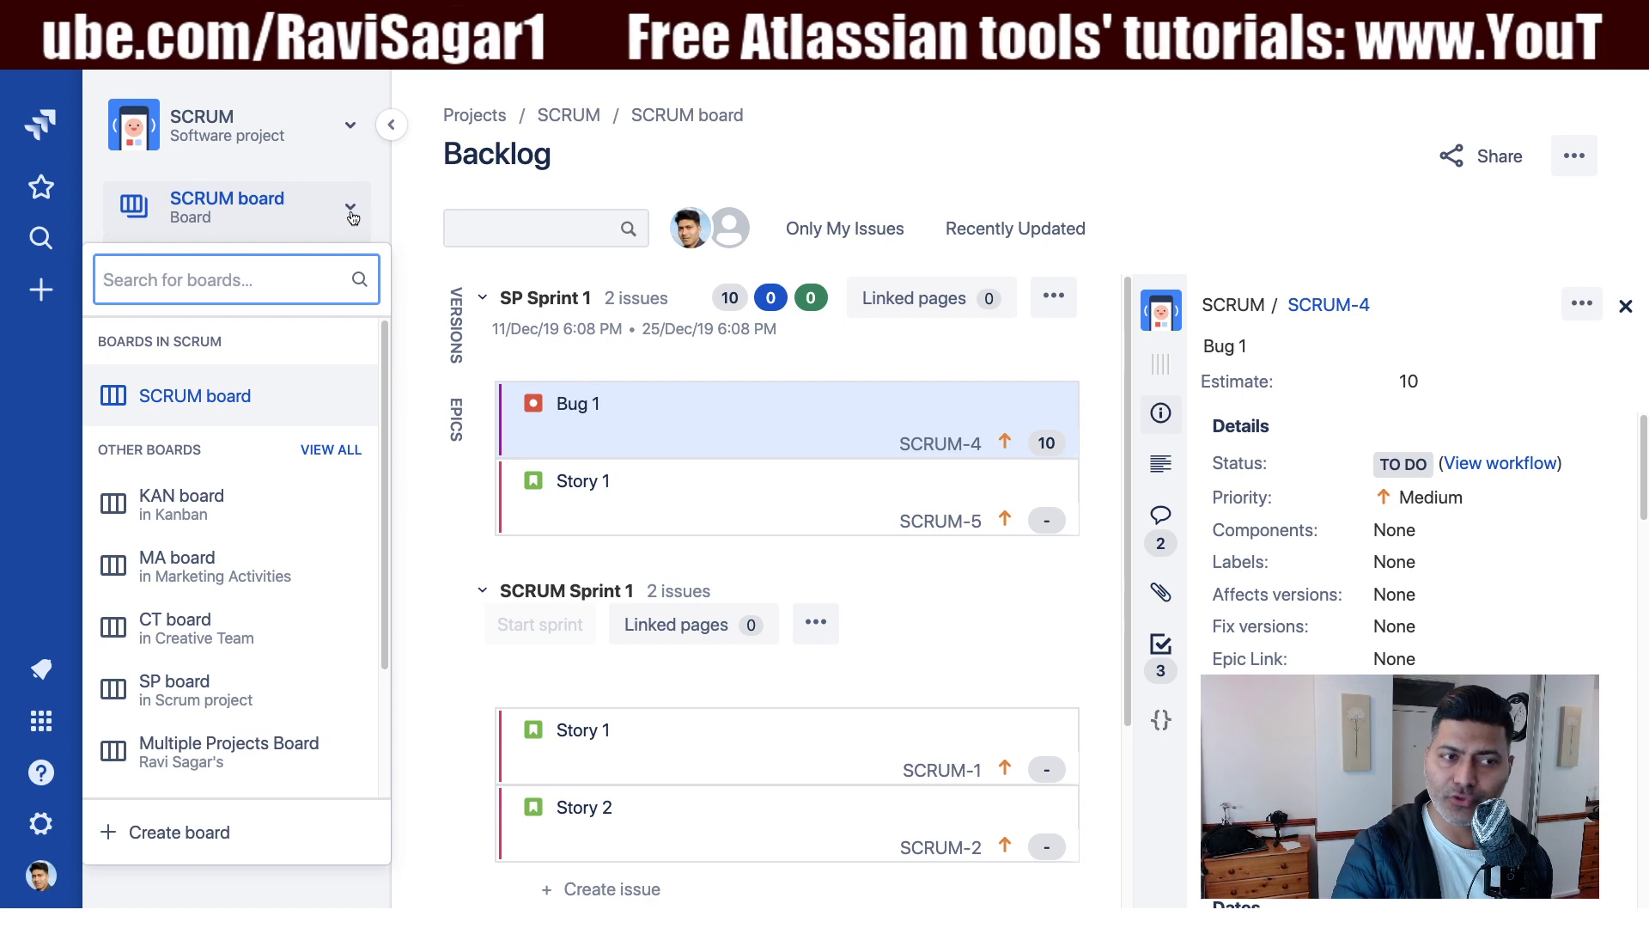
click(838, 151)
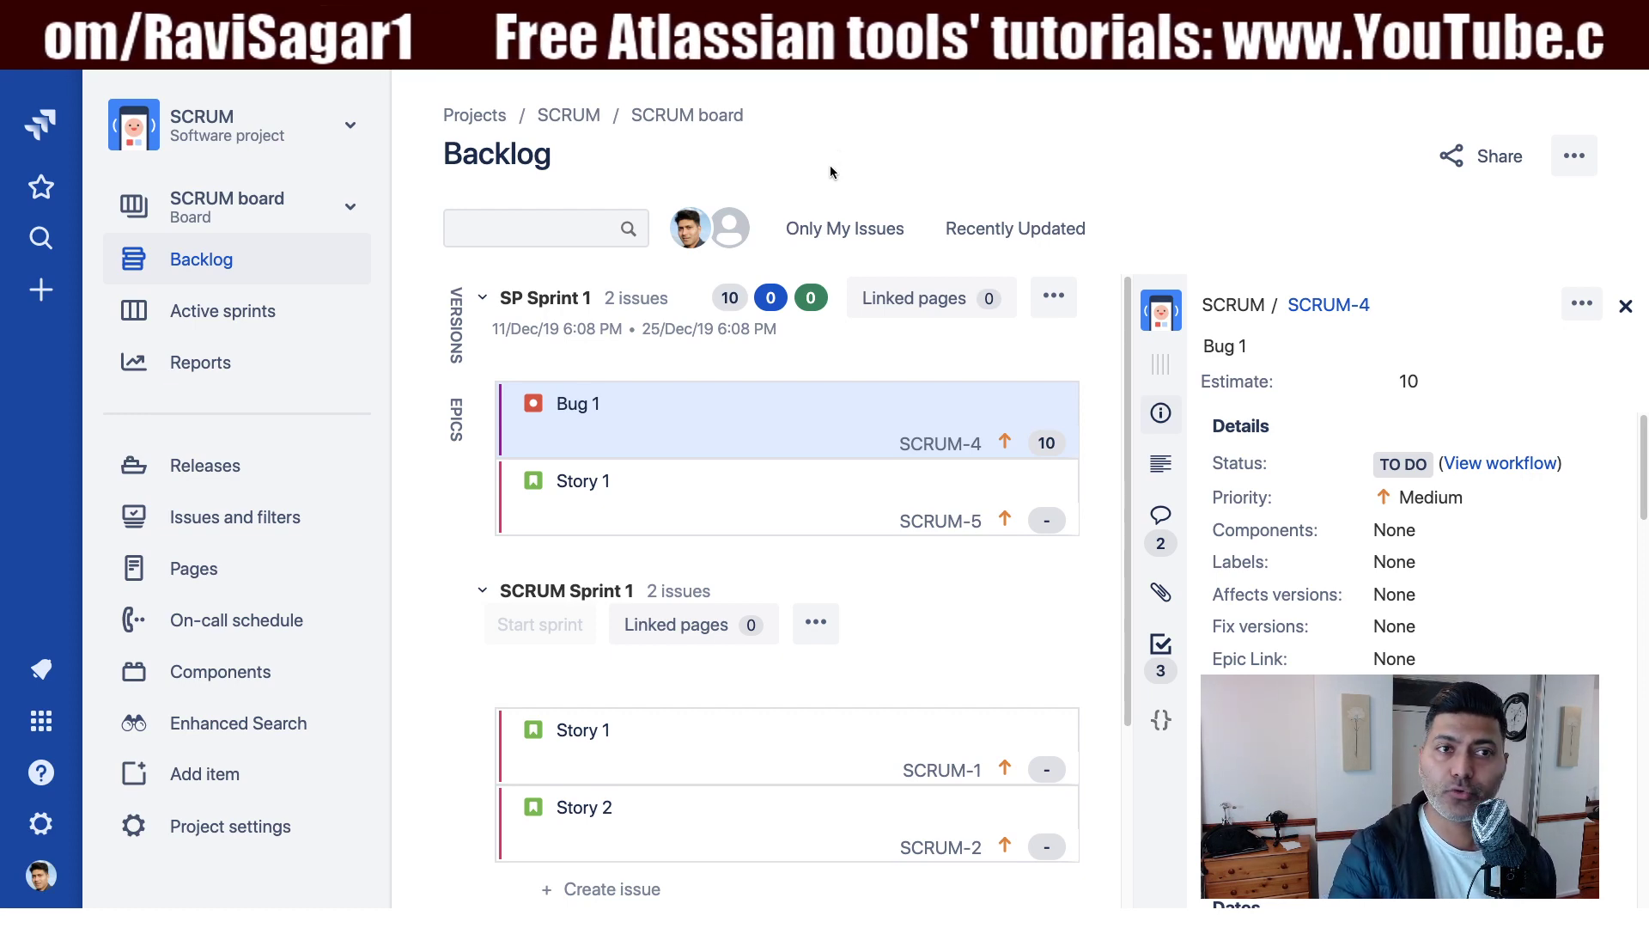
click(348, 207)
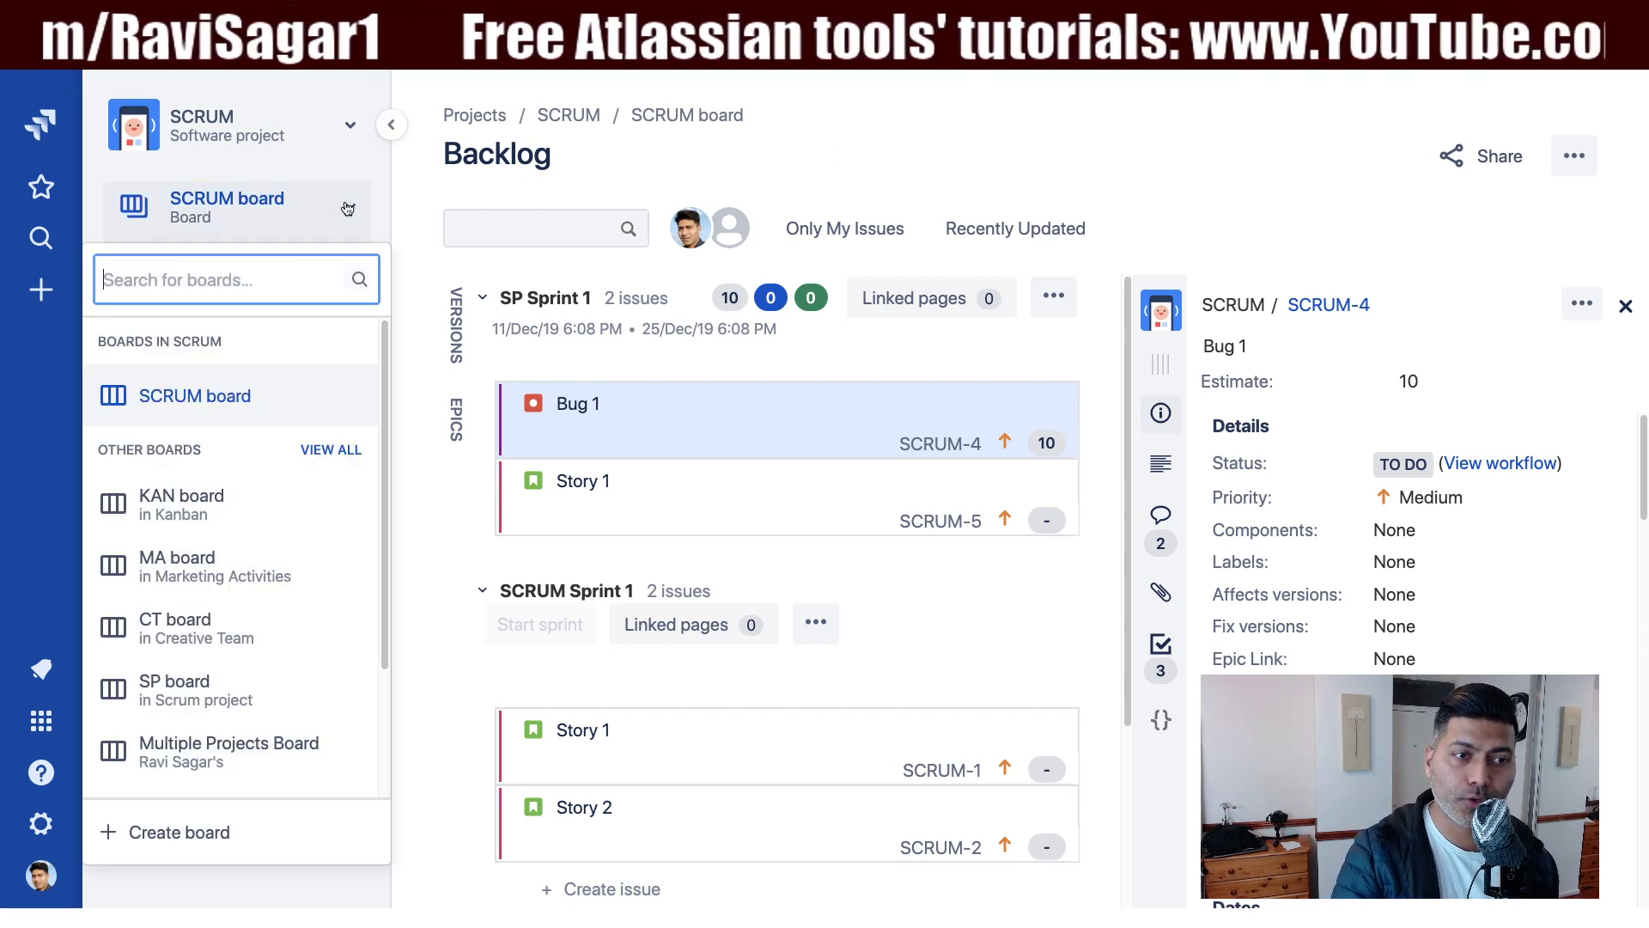
click(349, 211)
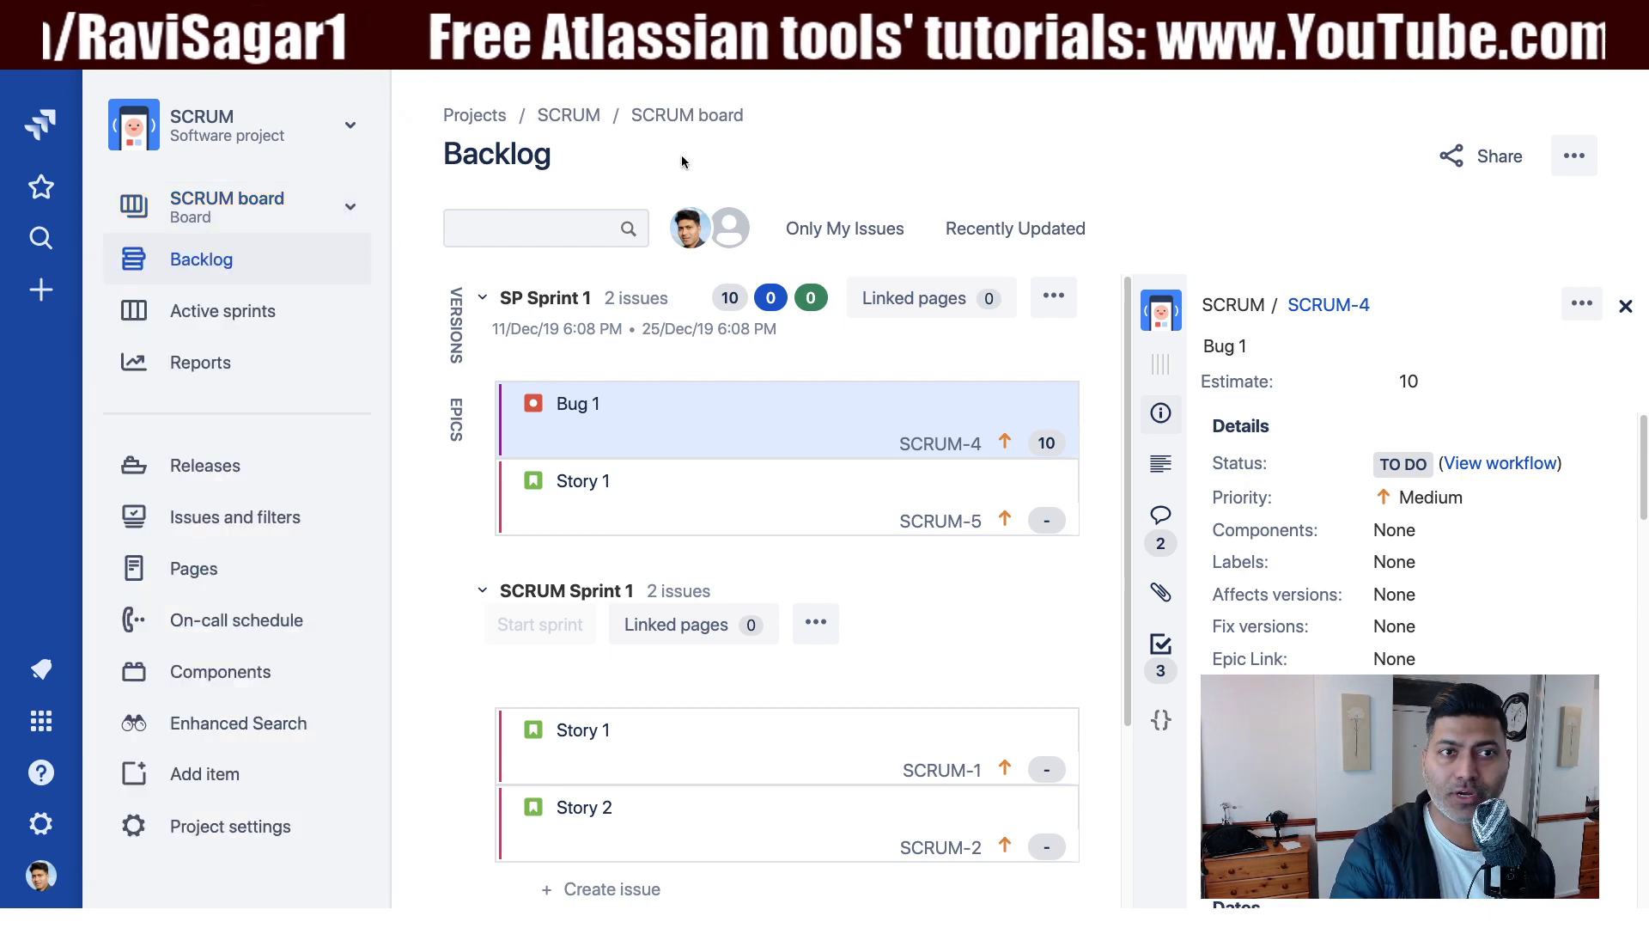
click(349, 210)
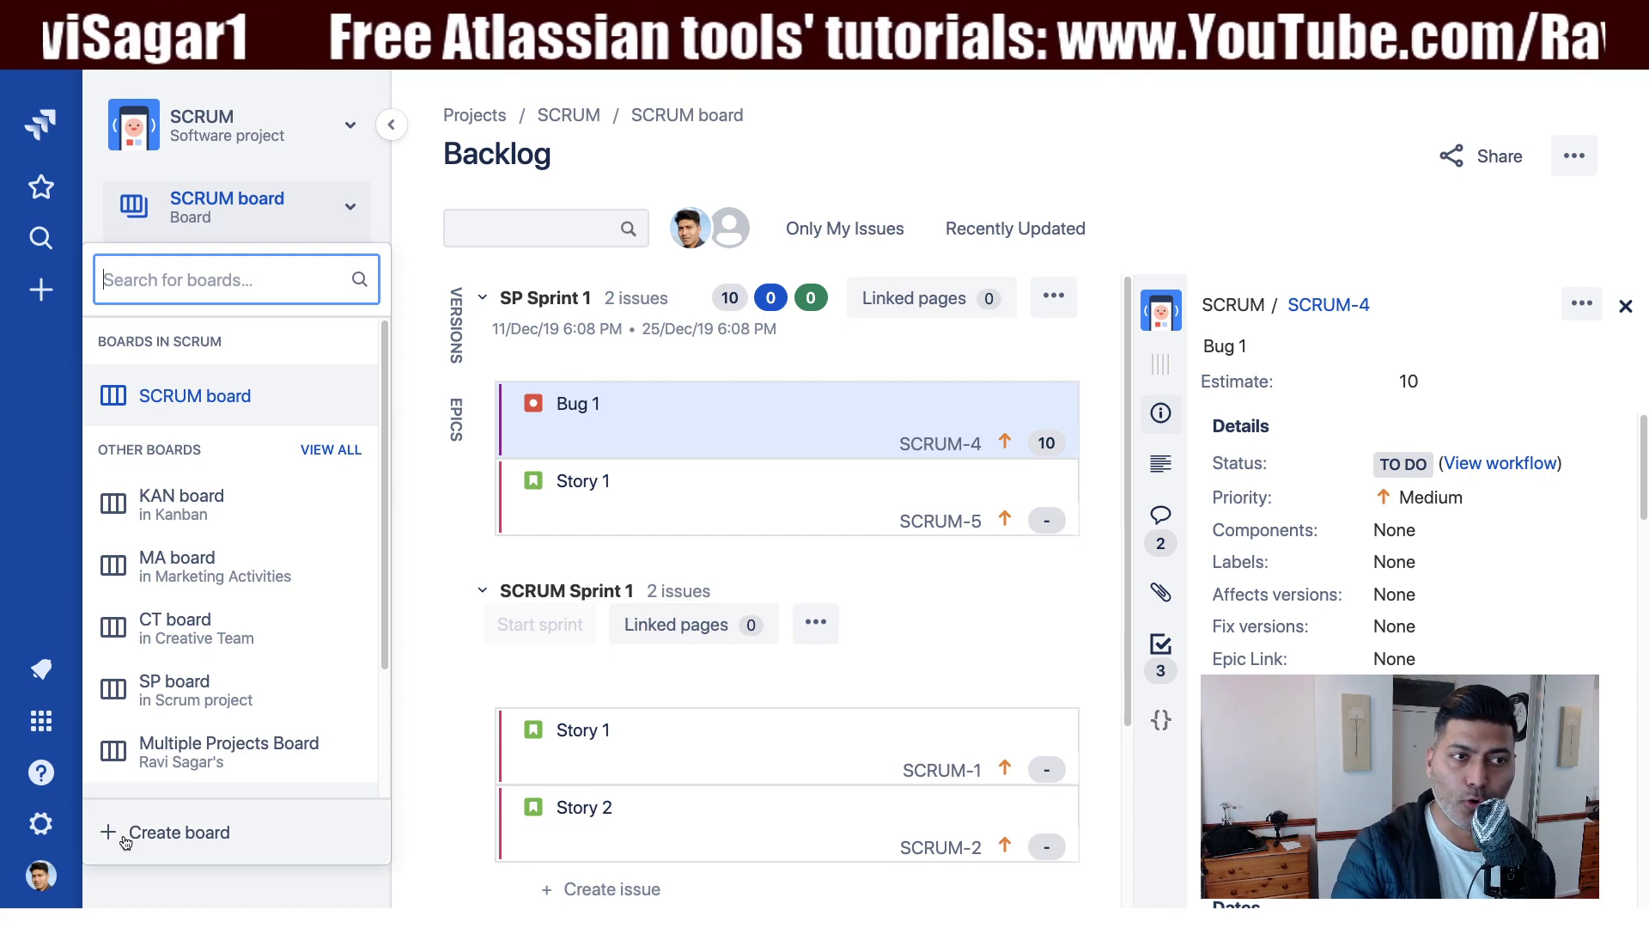
Start creating a Kanban board from an existing project, beginning at the advanced search list of all boards
click(43, 237)
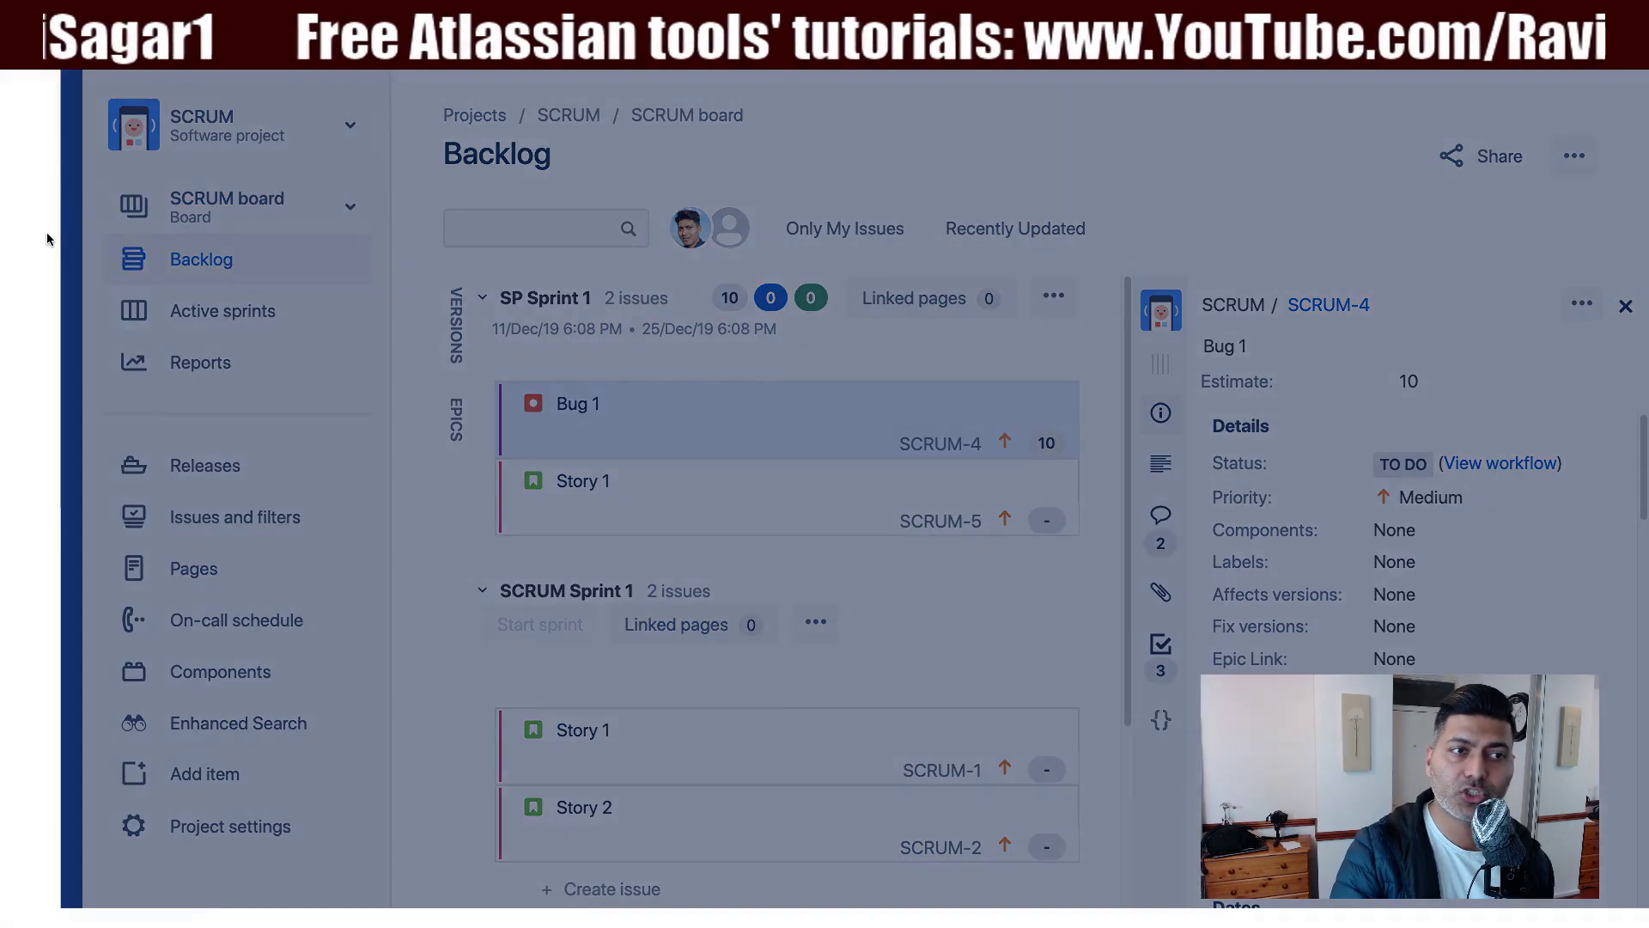
click(309, 889)
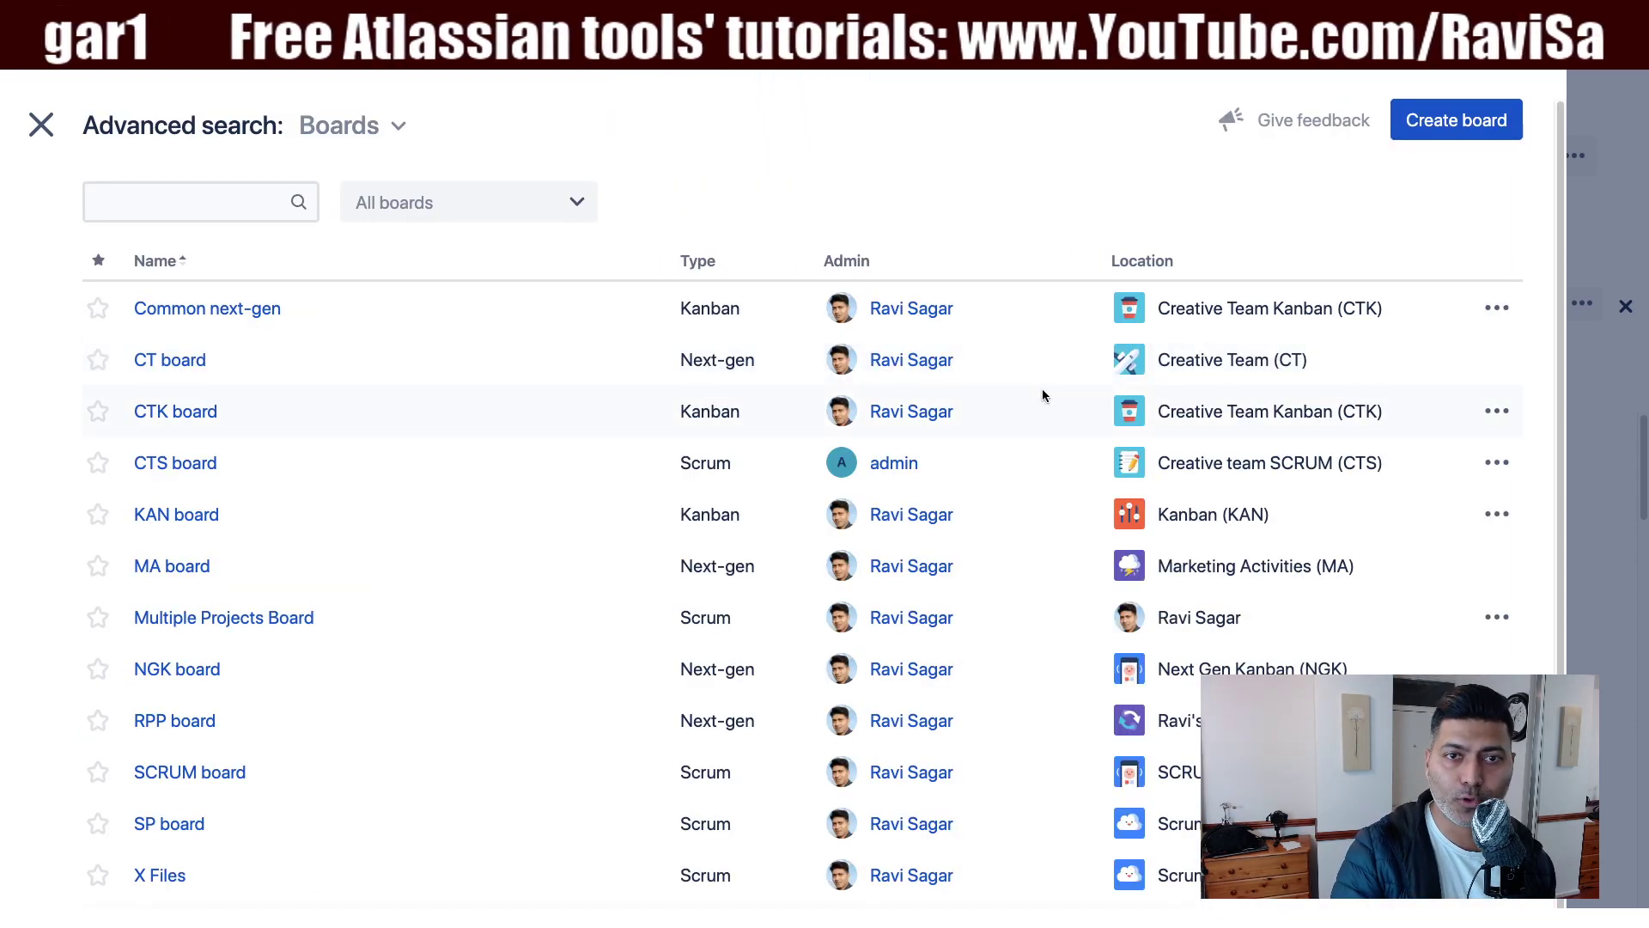
mouse_move(1056, 408)
click(1455, 117)
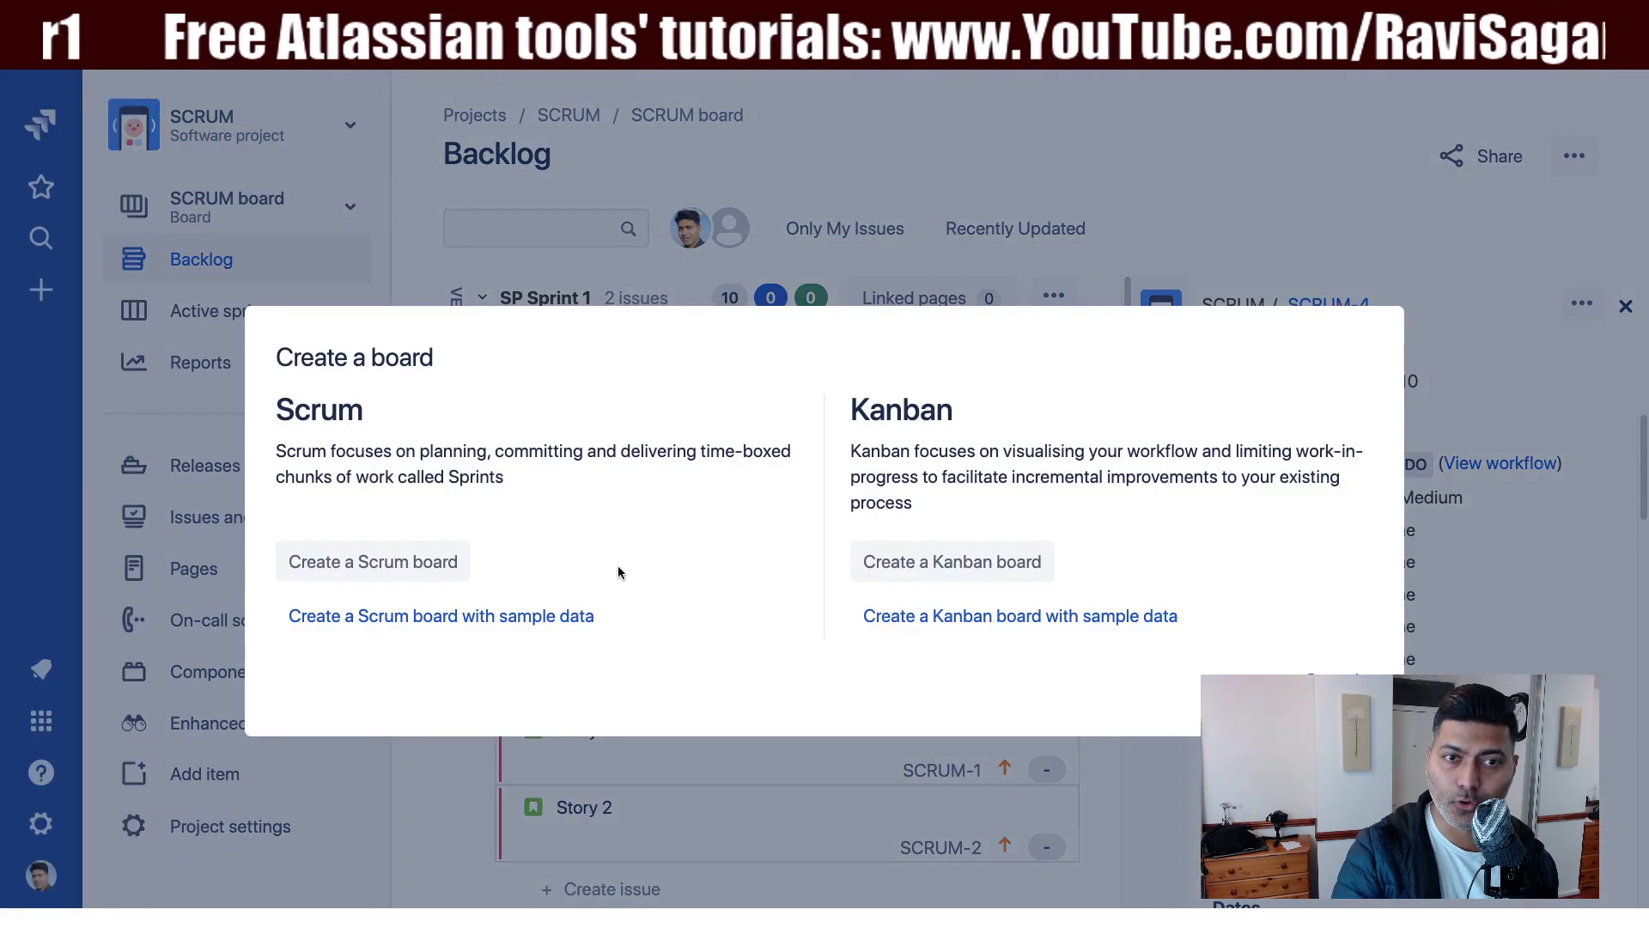
click(956, 563)
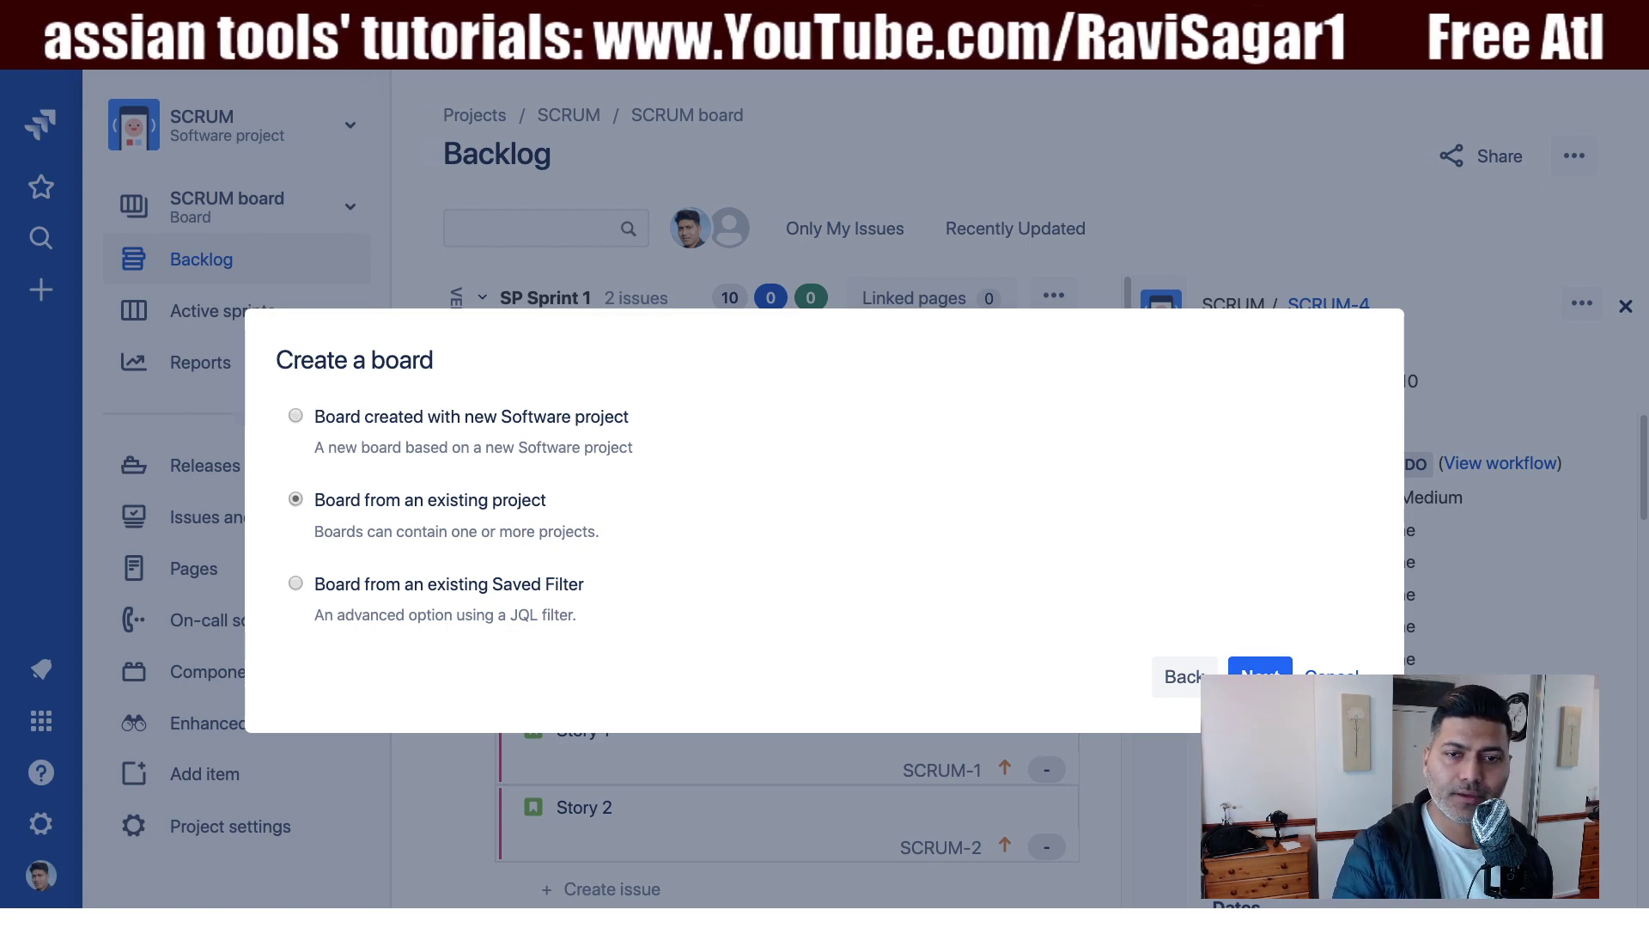
click(1260, 670)
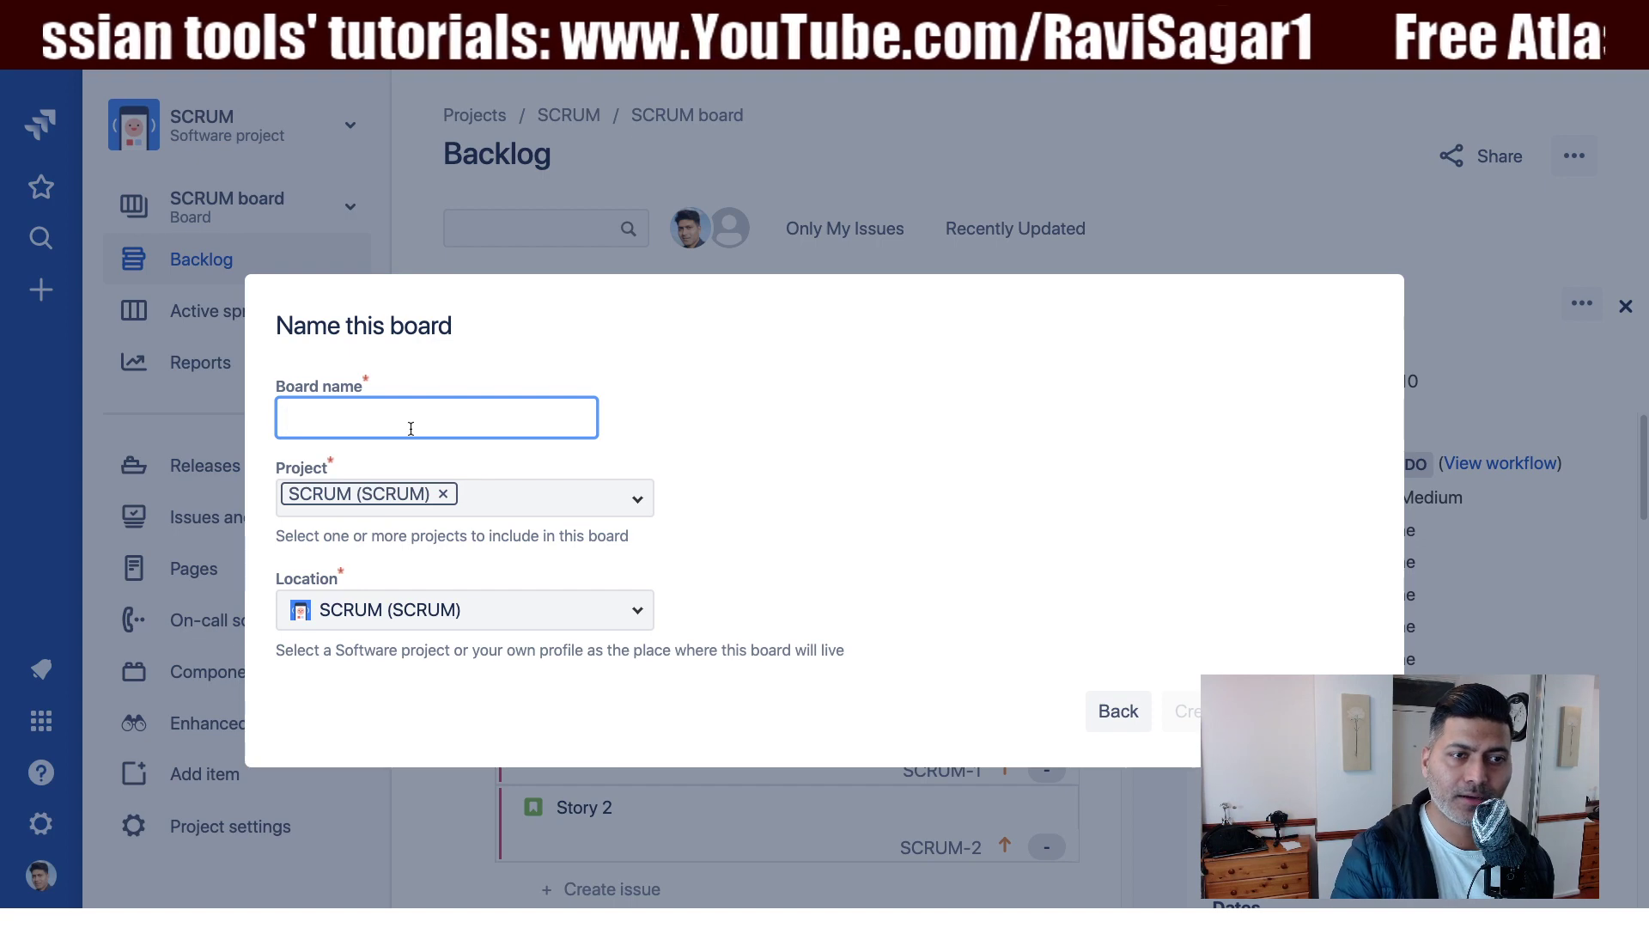
Name the board "New Kanban board", clear its project selection and choose SCRUM (SCRUM) as the project
text(New K)
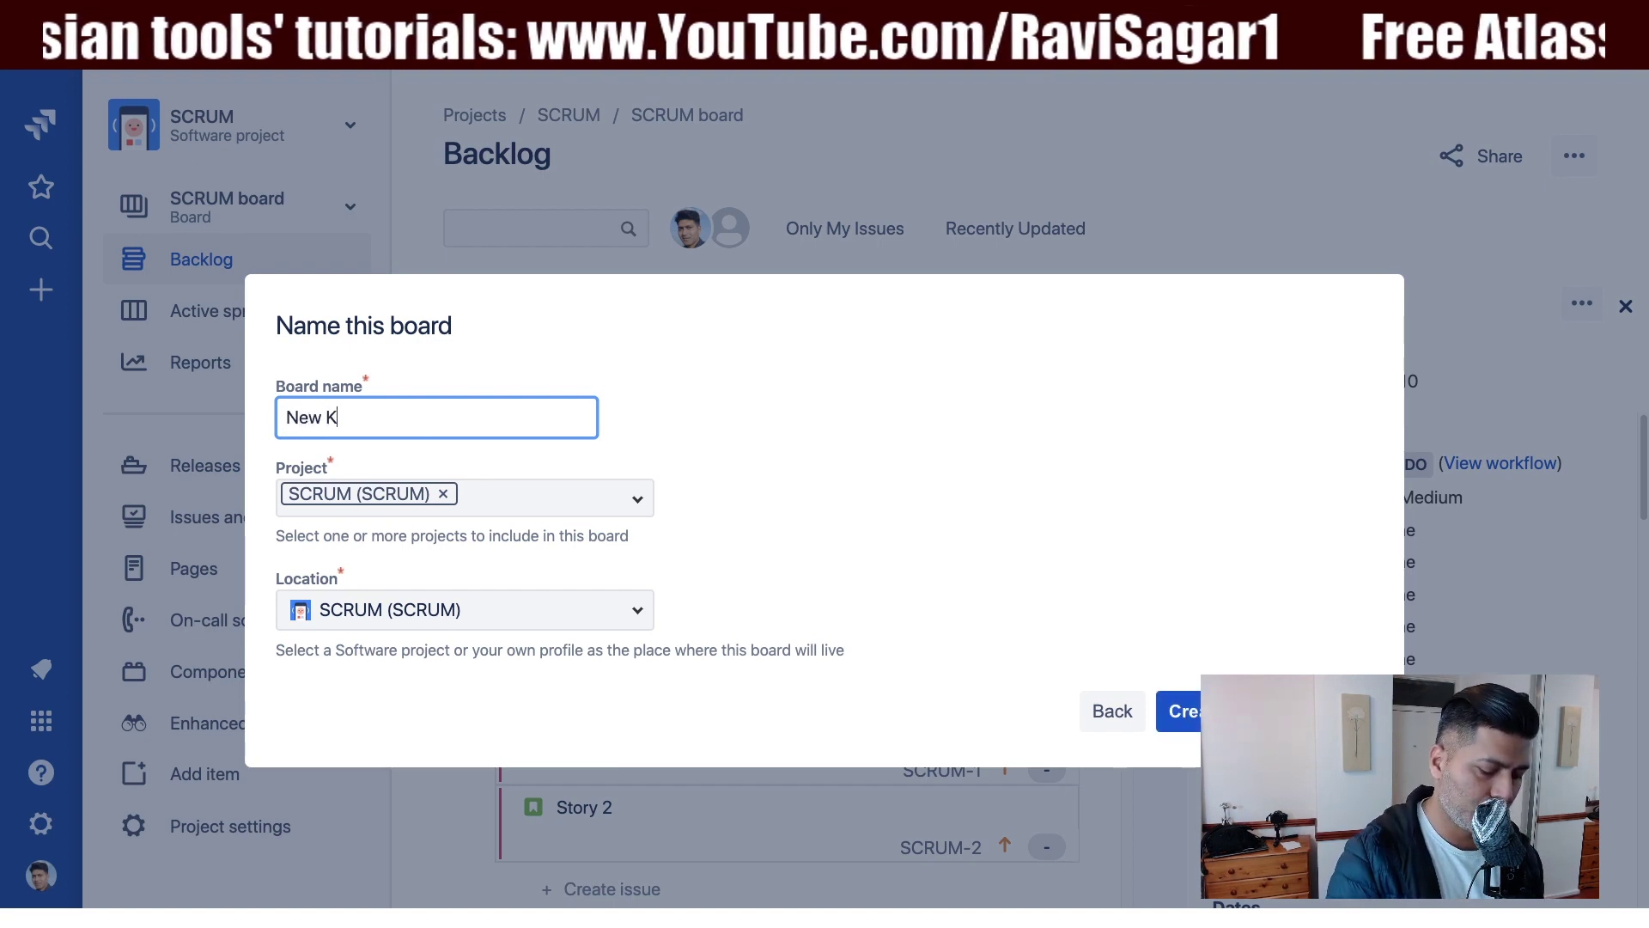
text(anban board)
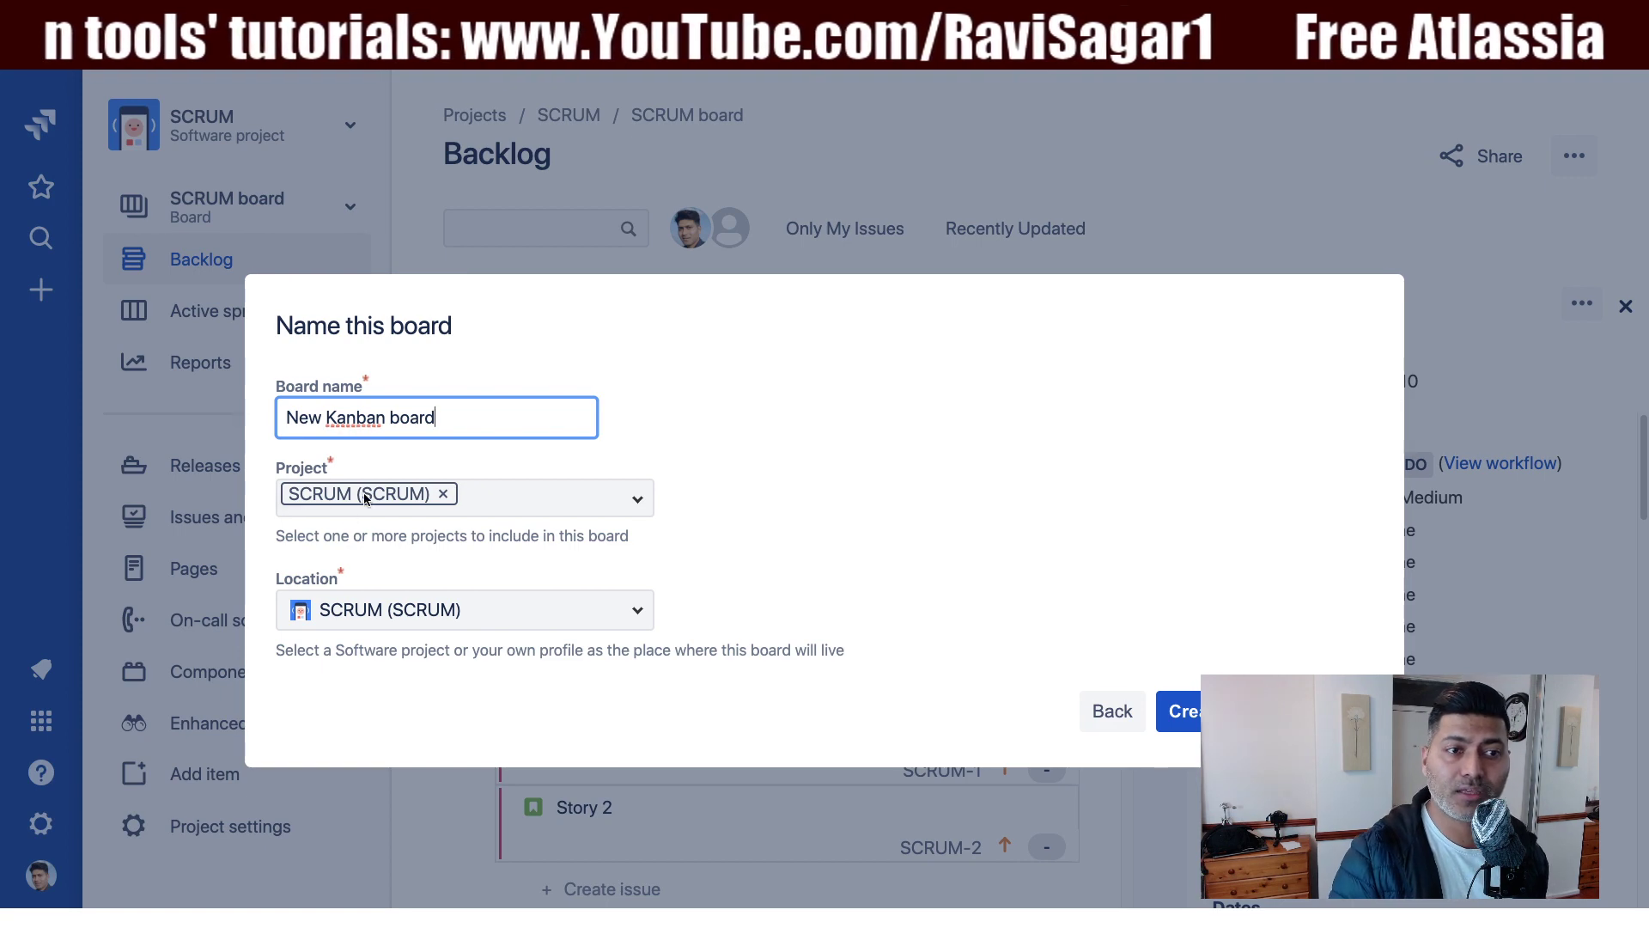
click(443, 494)
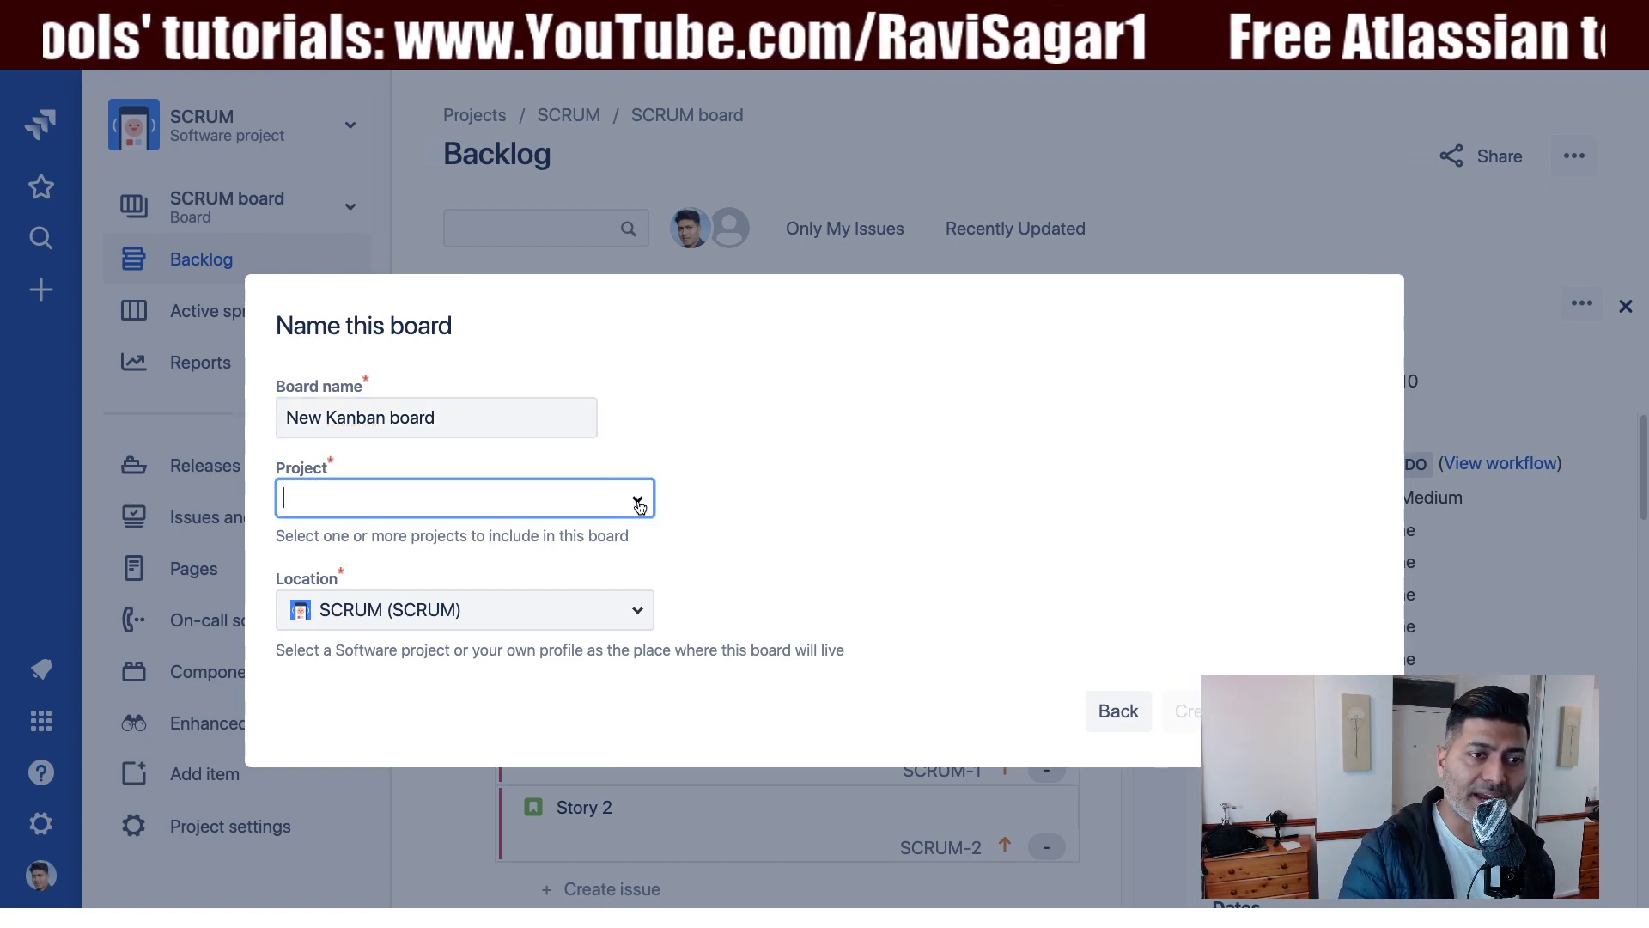
click(637, 502)
text(S)
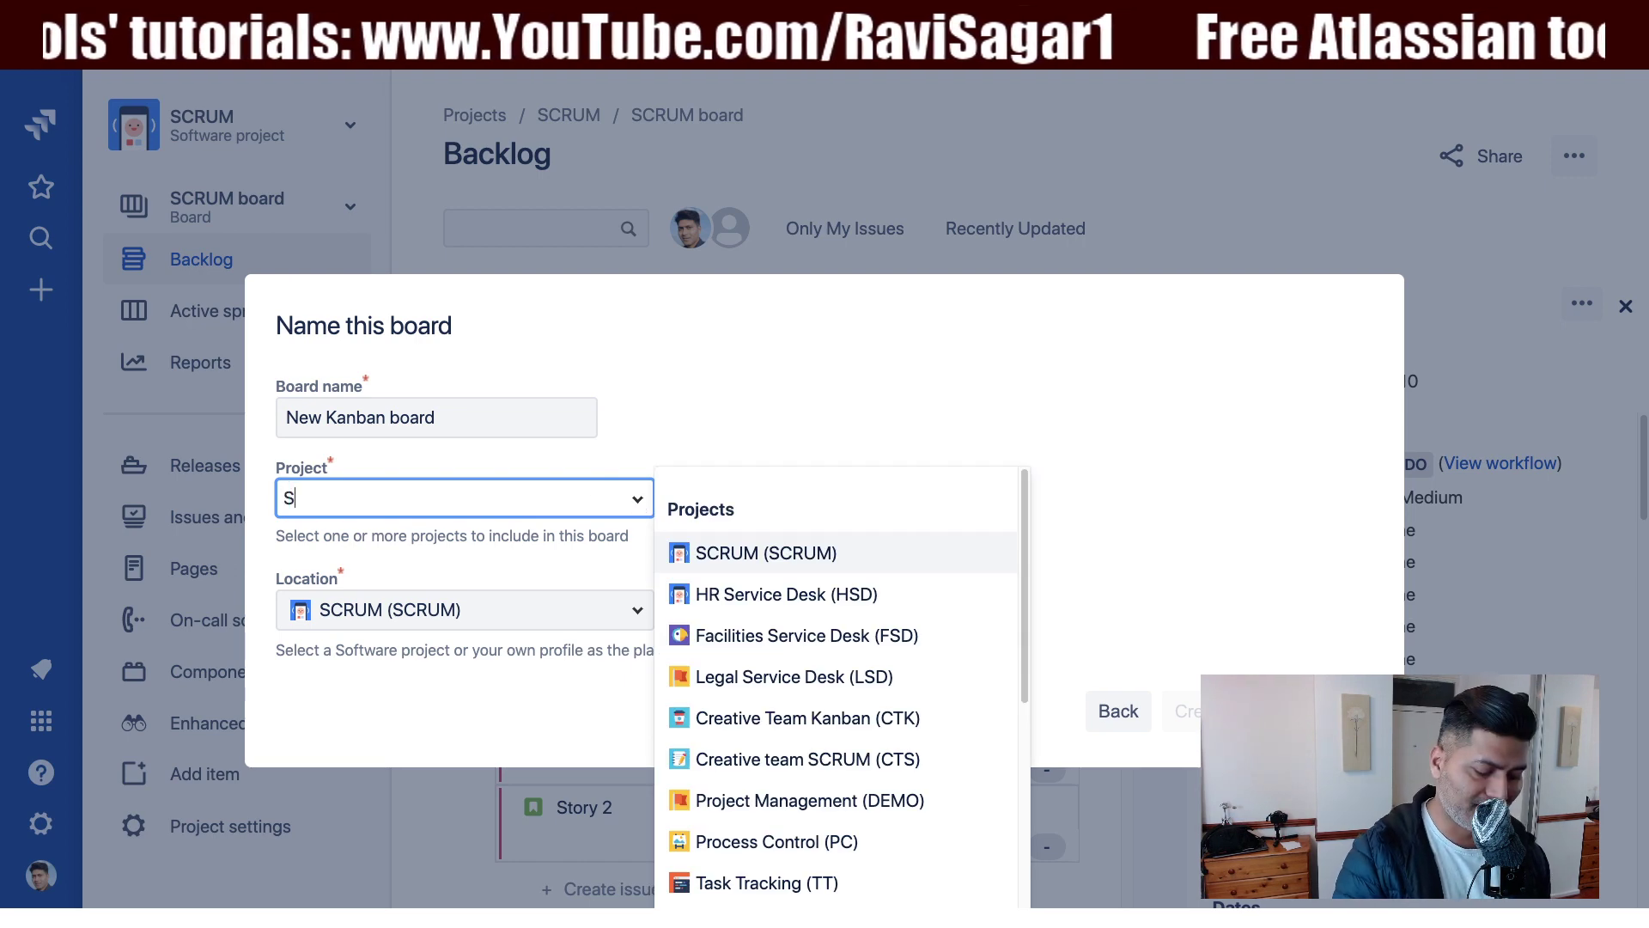
text(CRU)
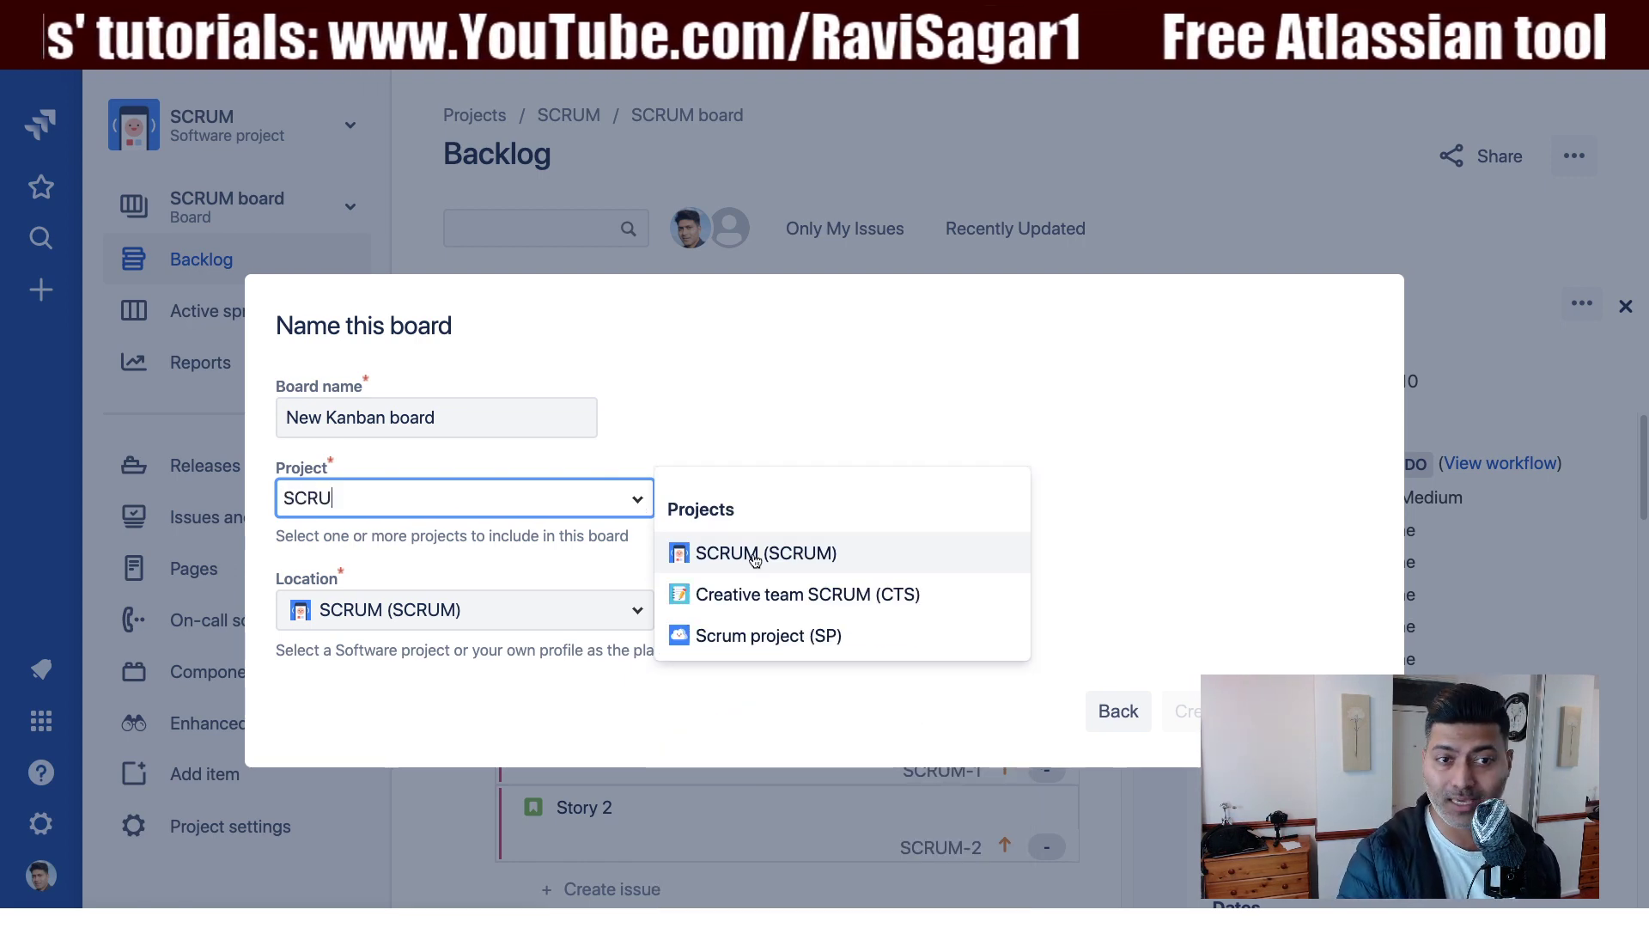
click(755, 557)
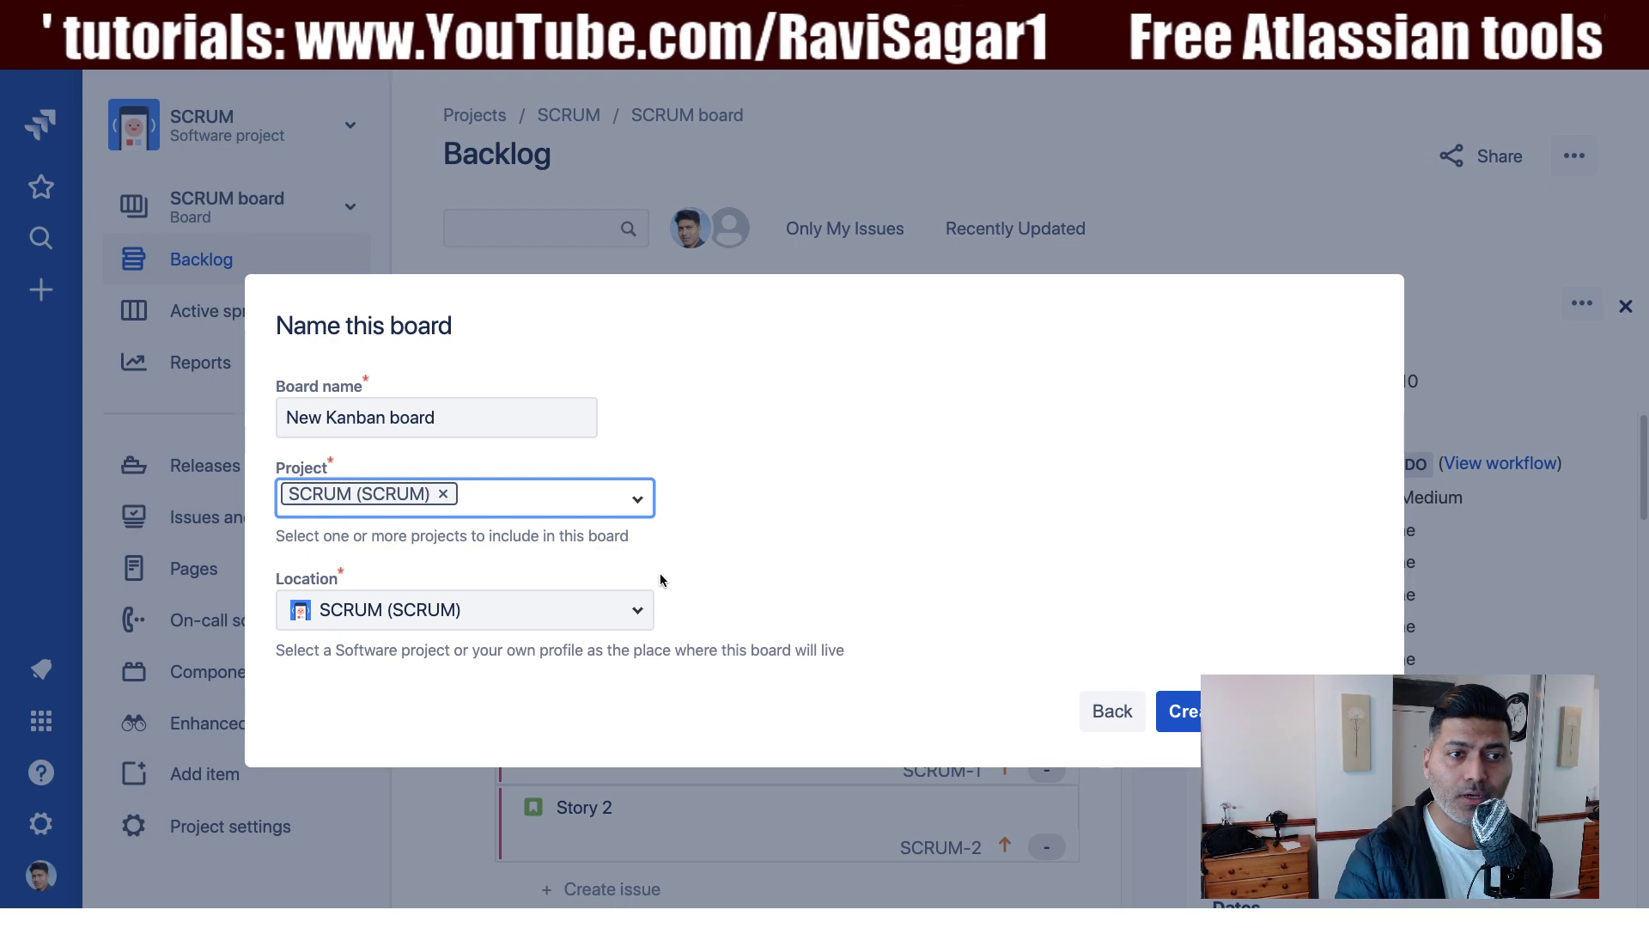
Try Creative team SCRUM (CTS) as the board location, set it to SCRUM (SCRUM) and create the board
click(634, 614)
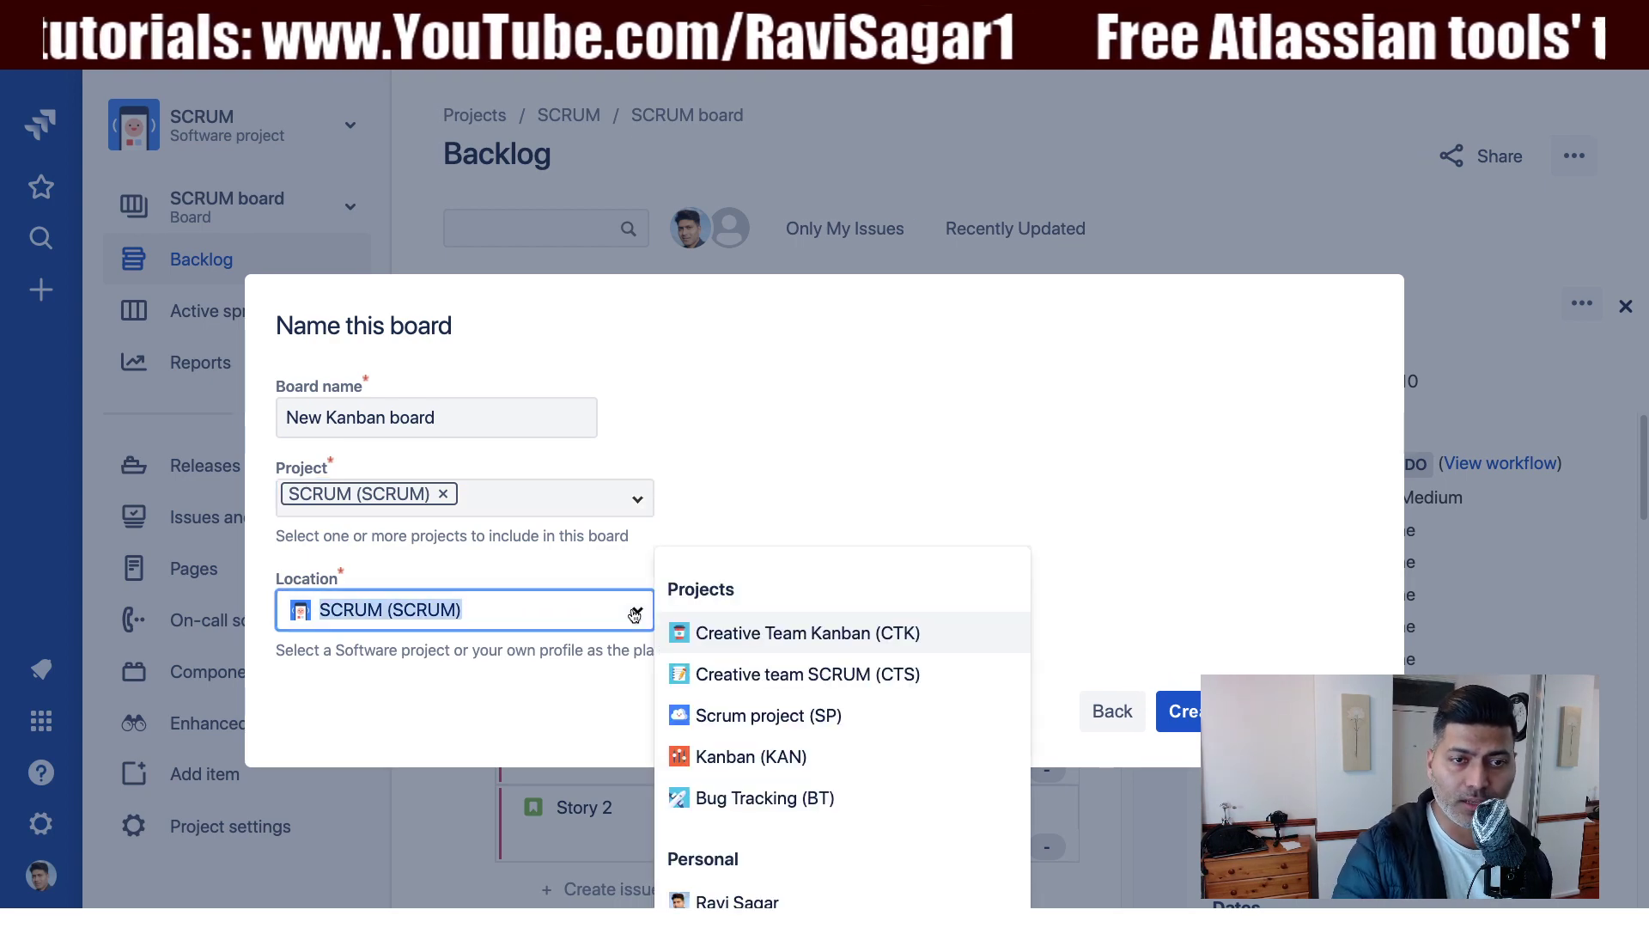
click(721, 673)
click(634, 610)
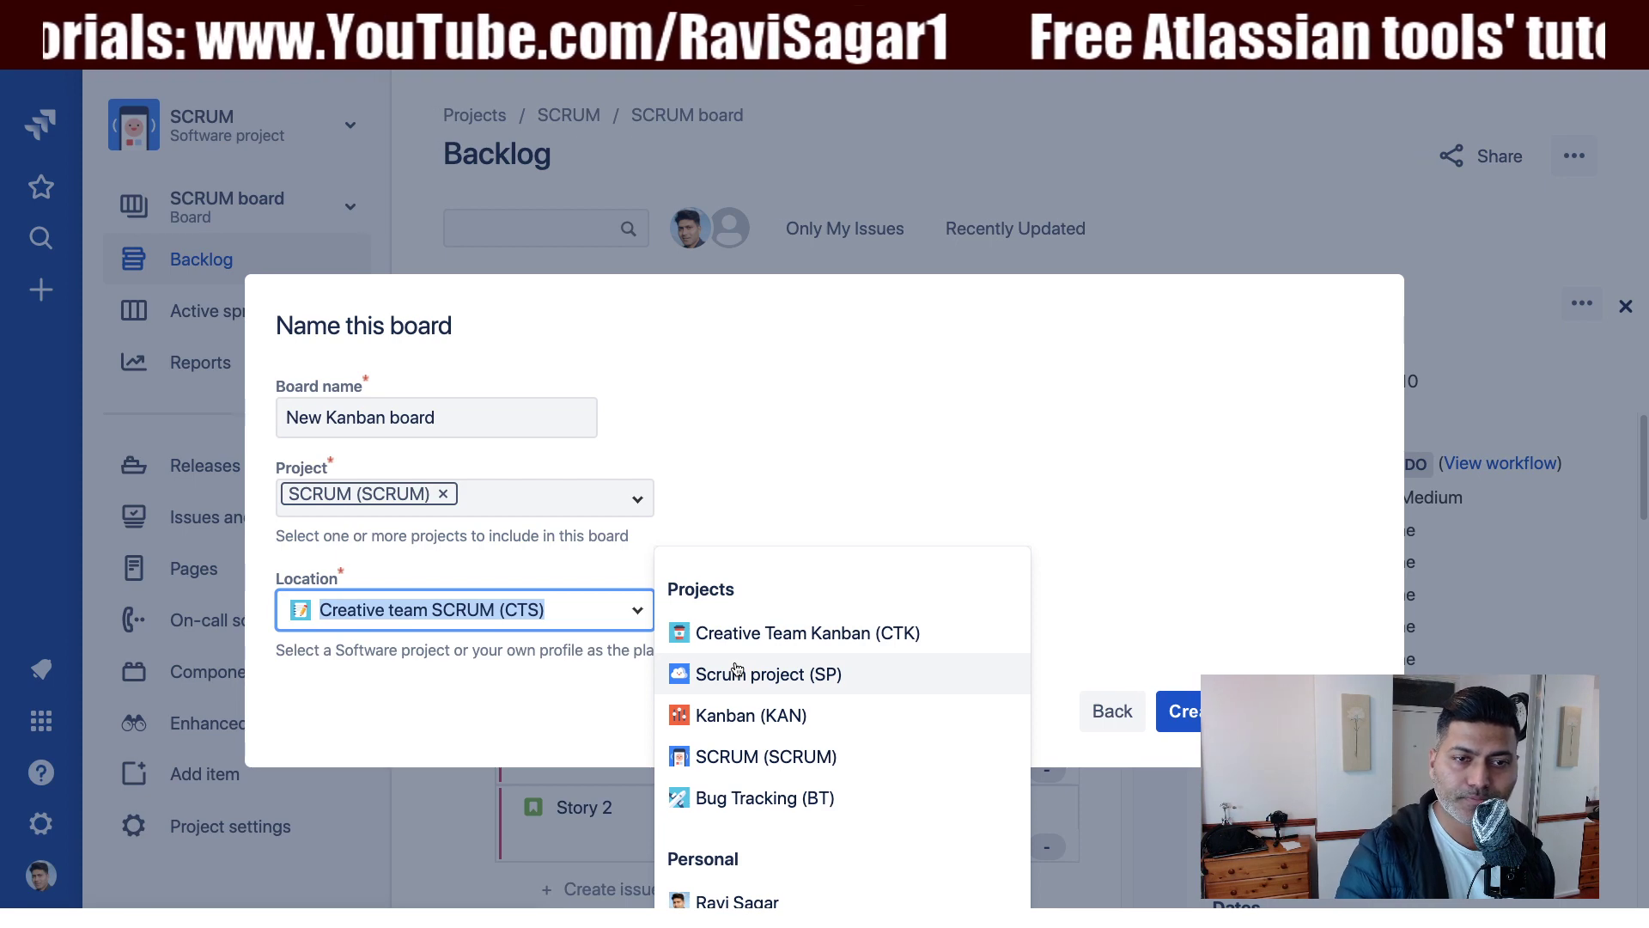
click(576, 614)
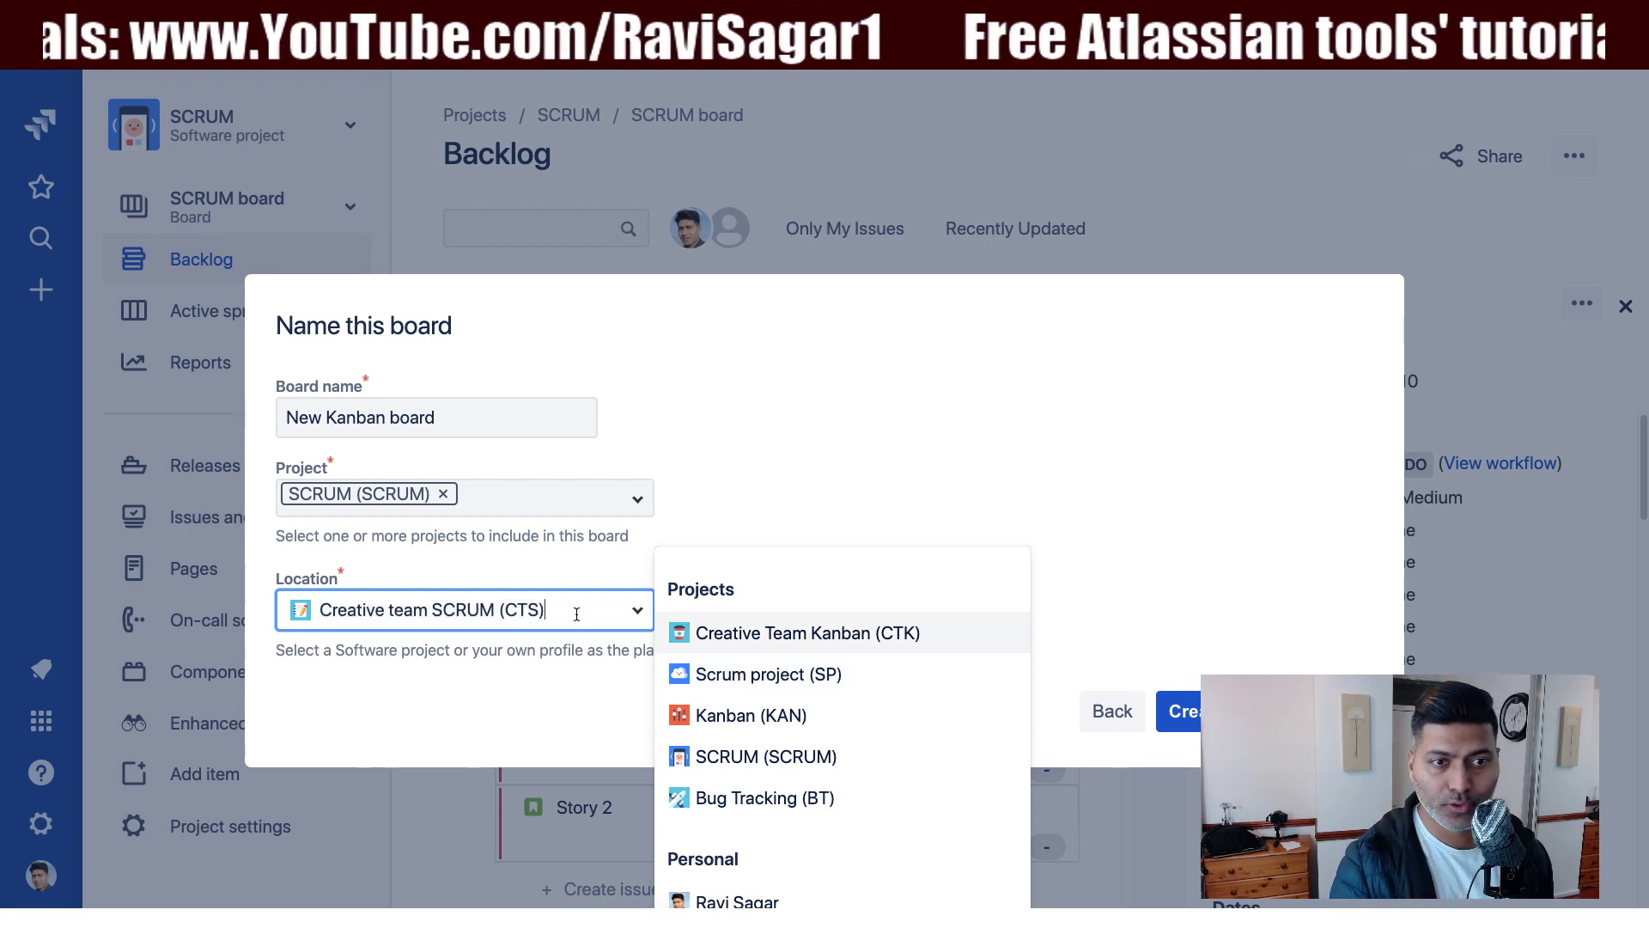
drag(576, 614, 377, 590)
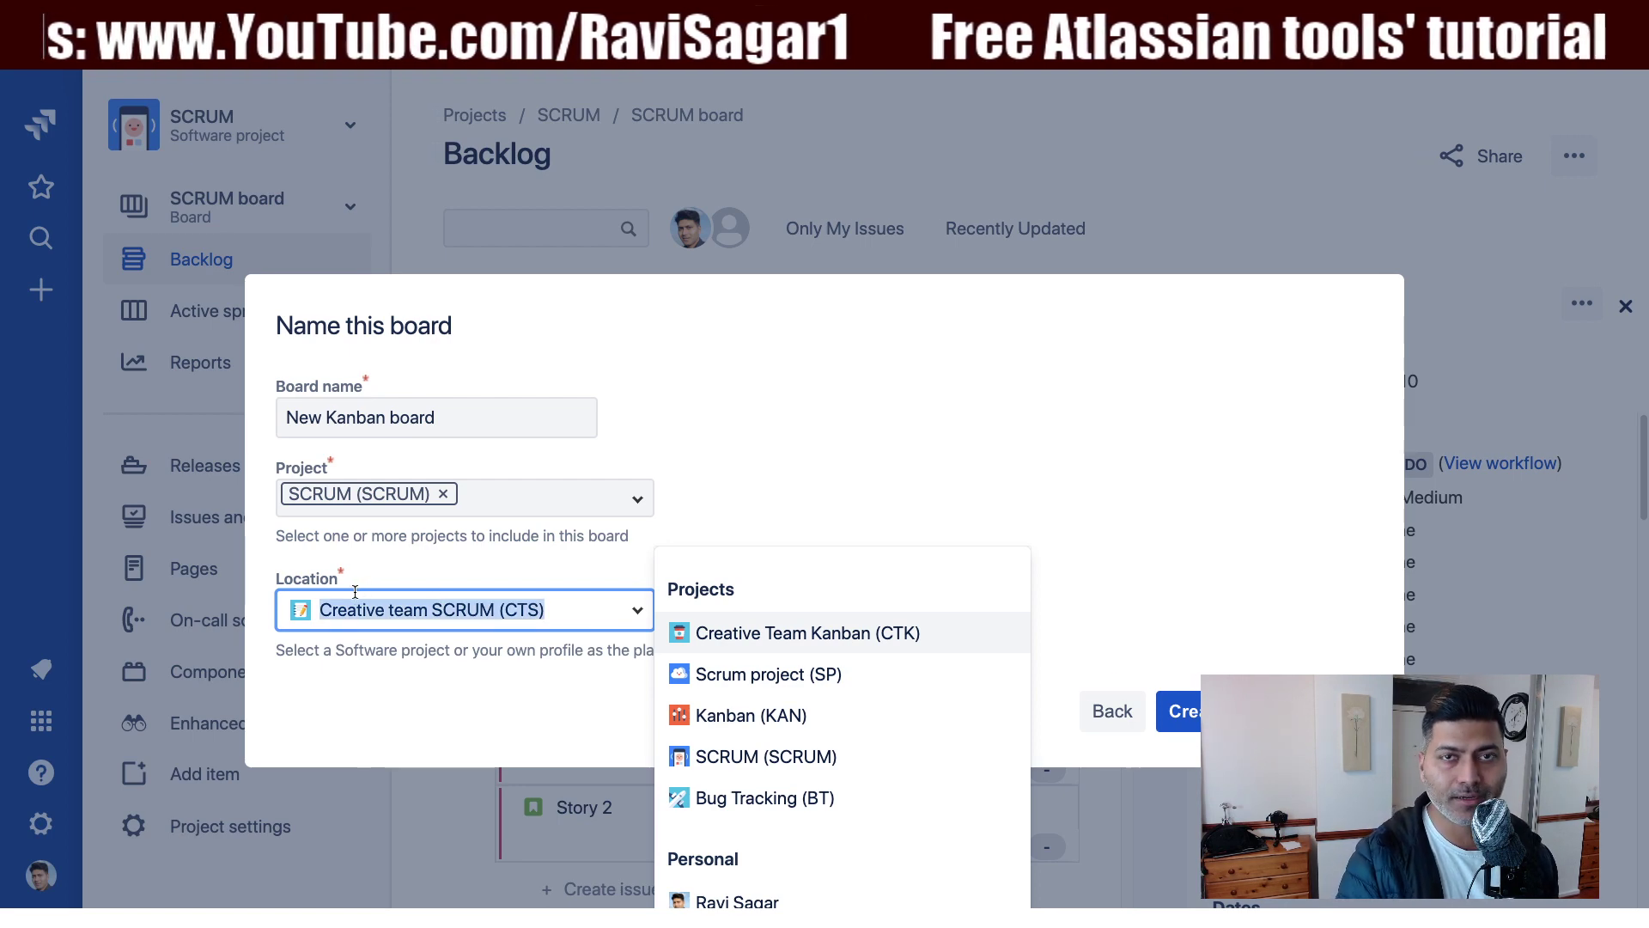
text(SC)
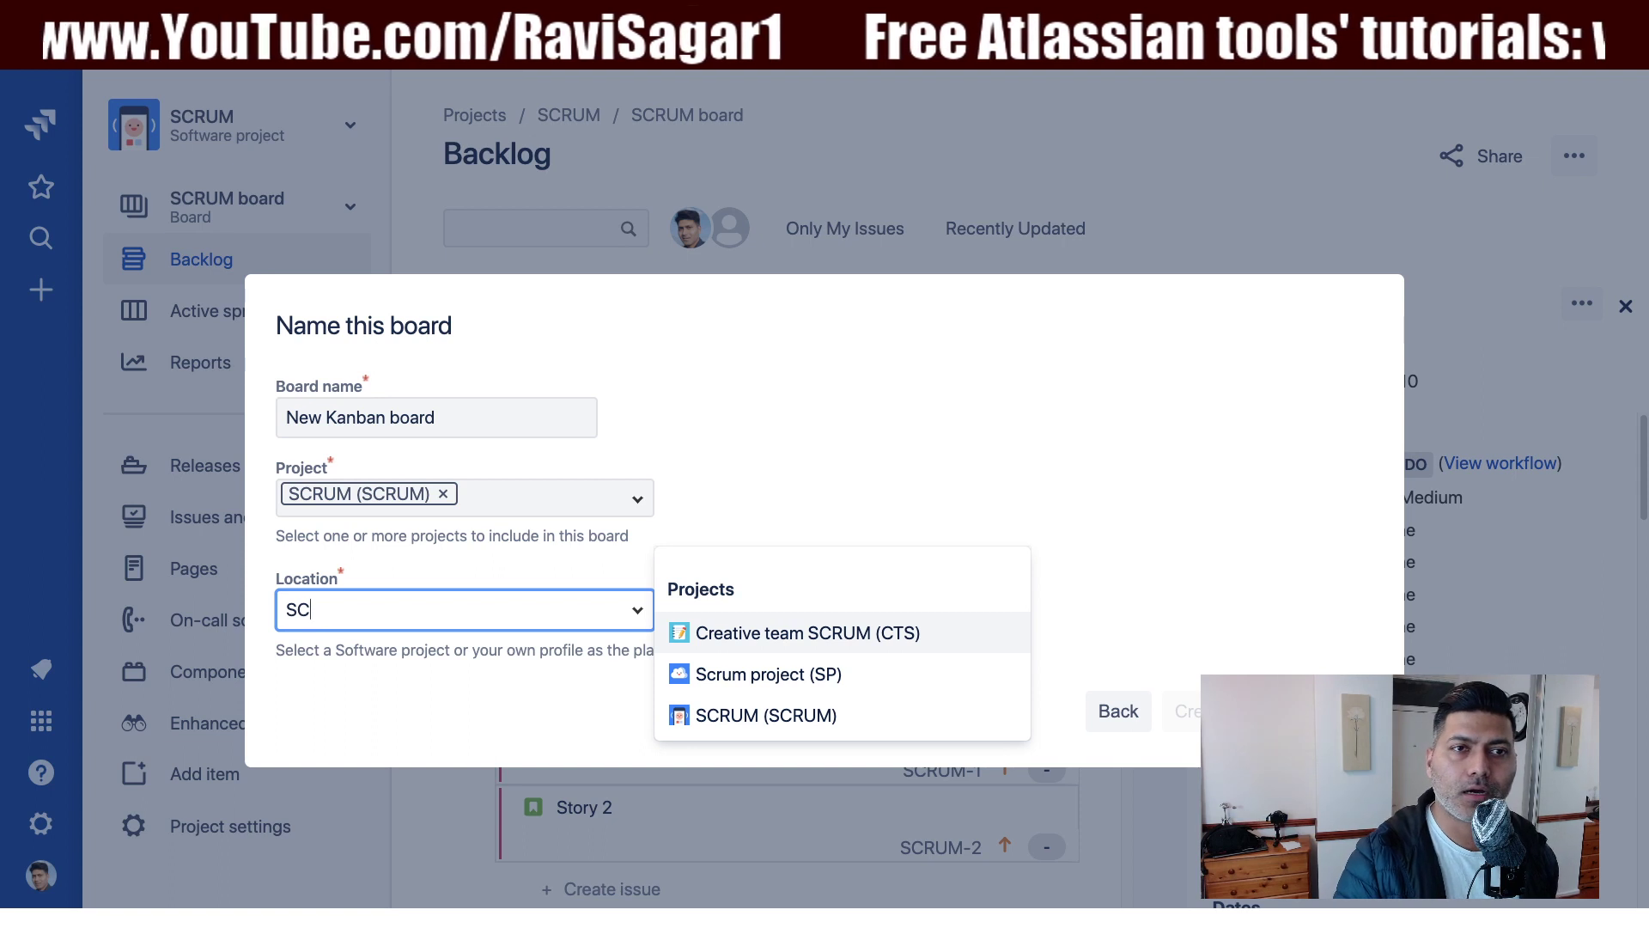
click(869, 715)
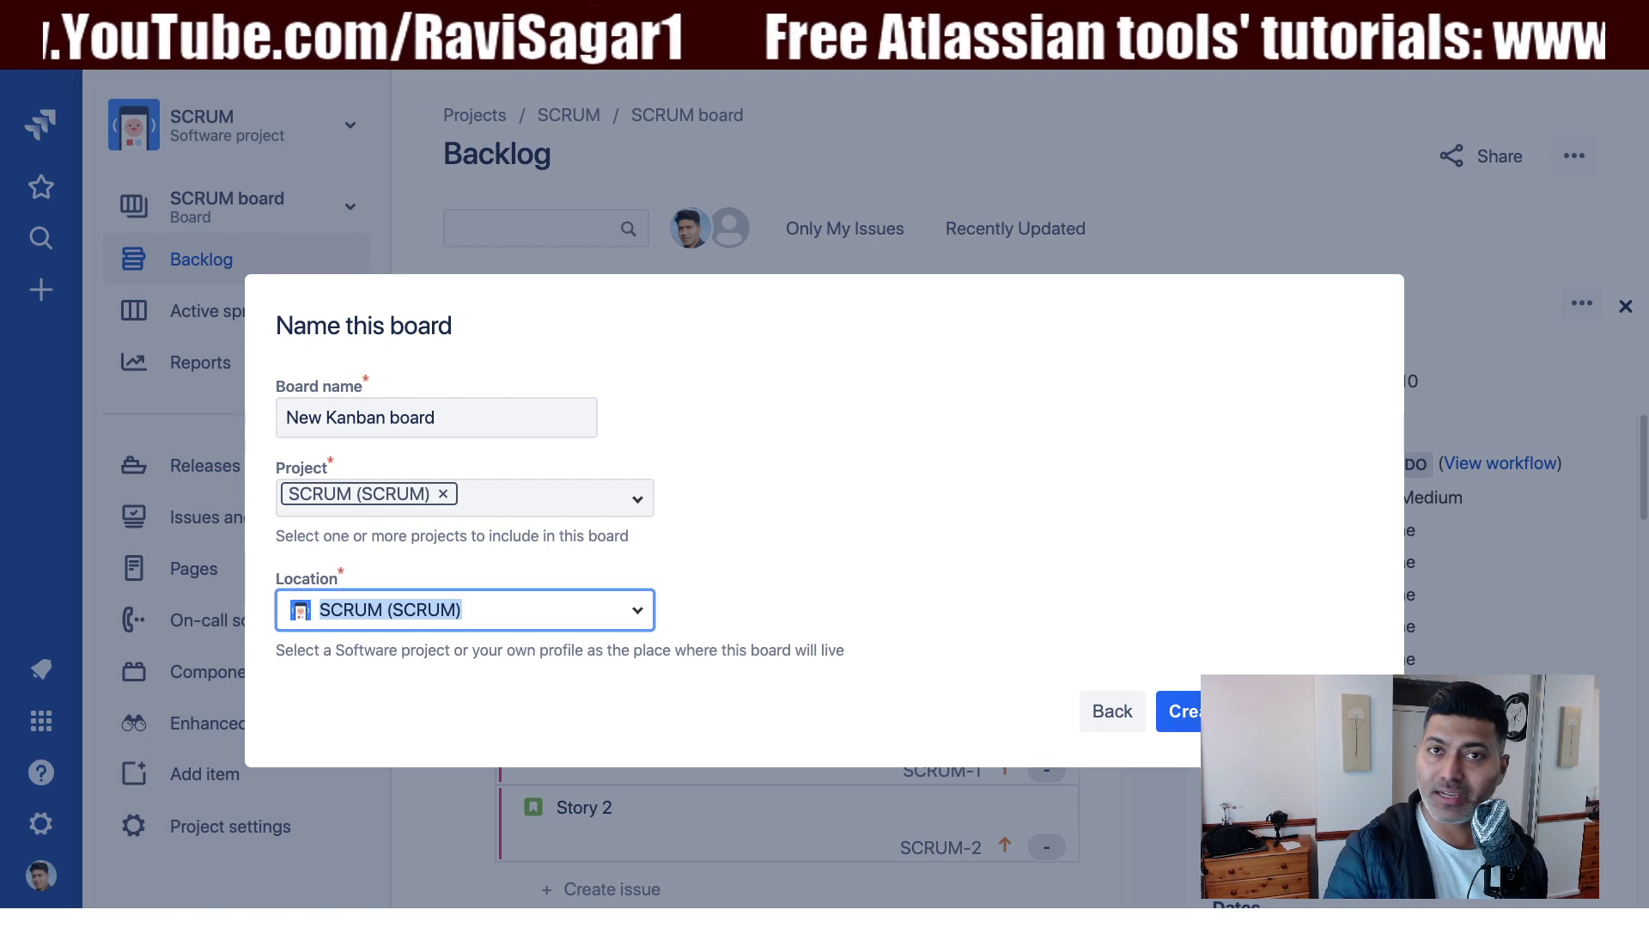
click(1181, 711)
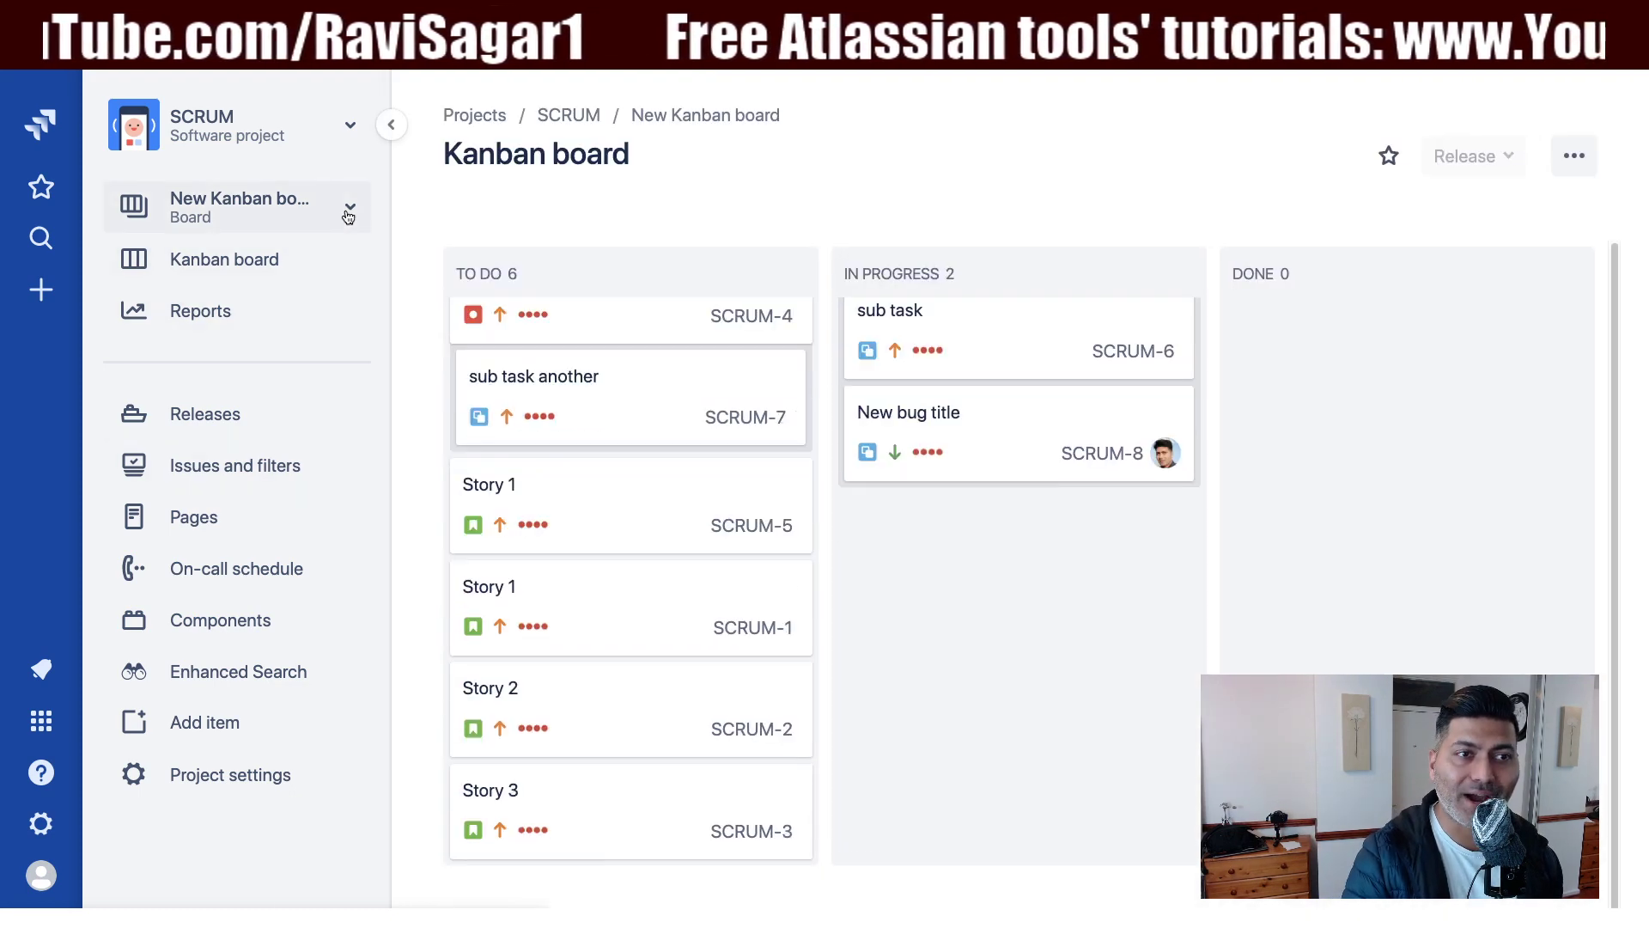
Review the boards in the SCRUM project and switch from the new Kanban board to the SCRUM board
click(348, 215)
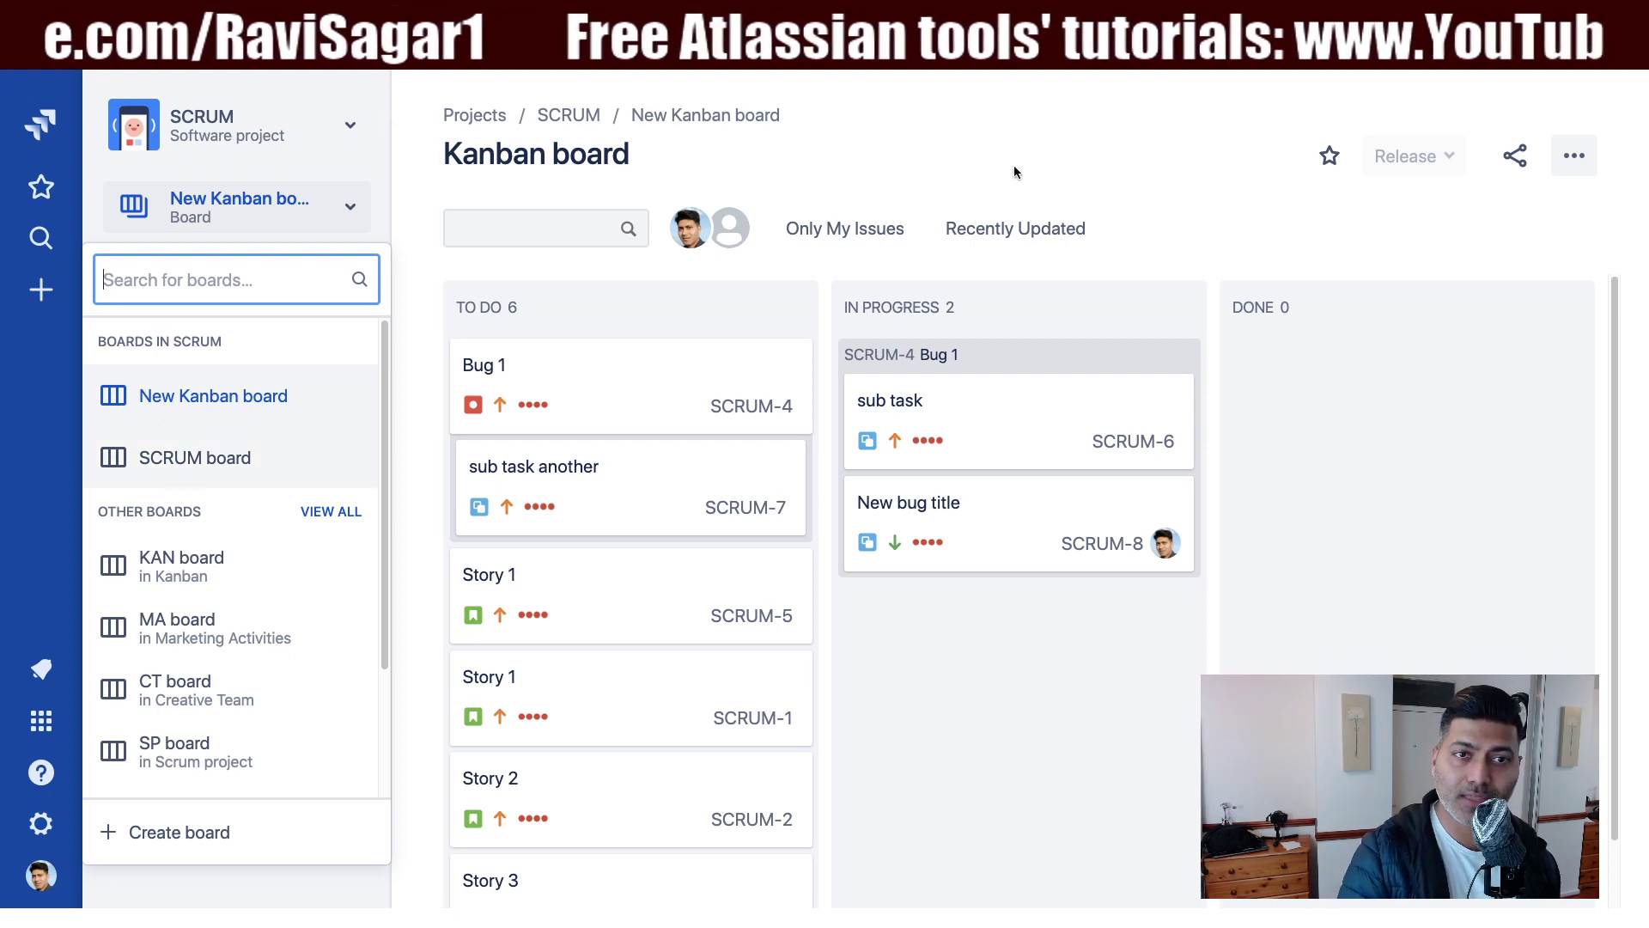
click(945, 225)
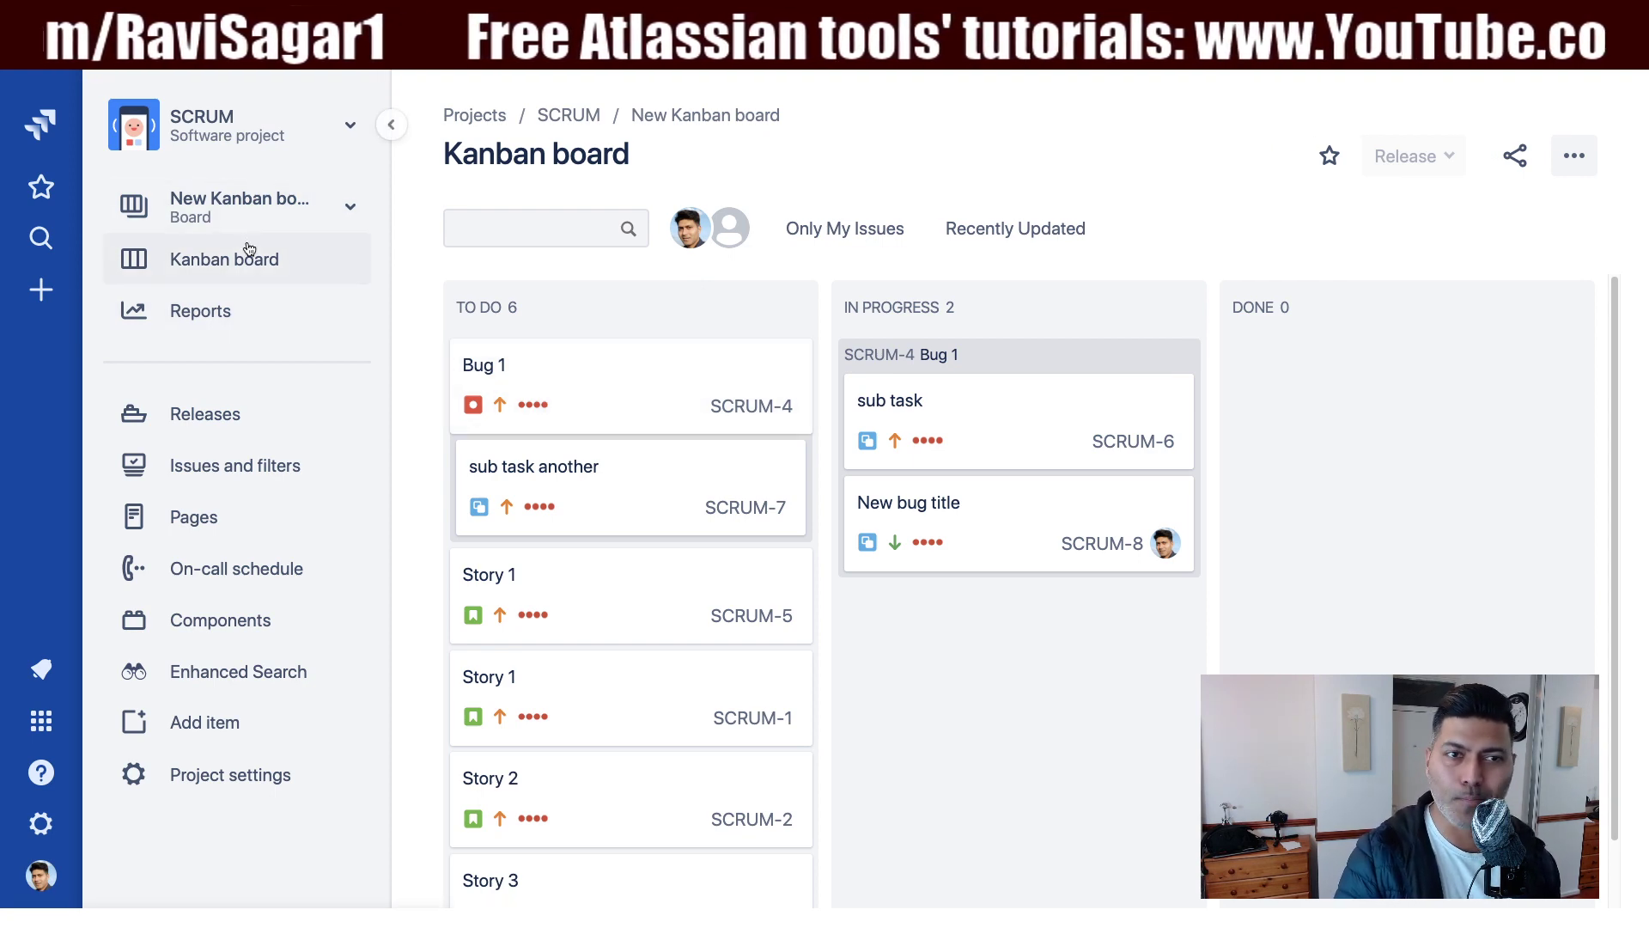
click(350, 206)
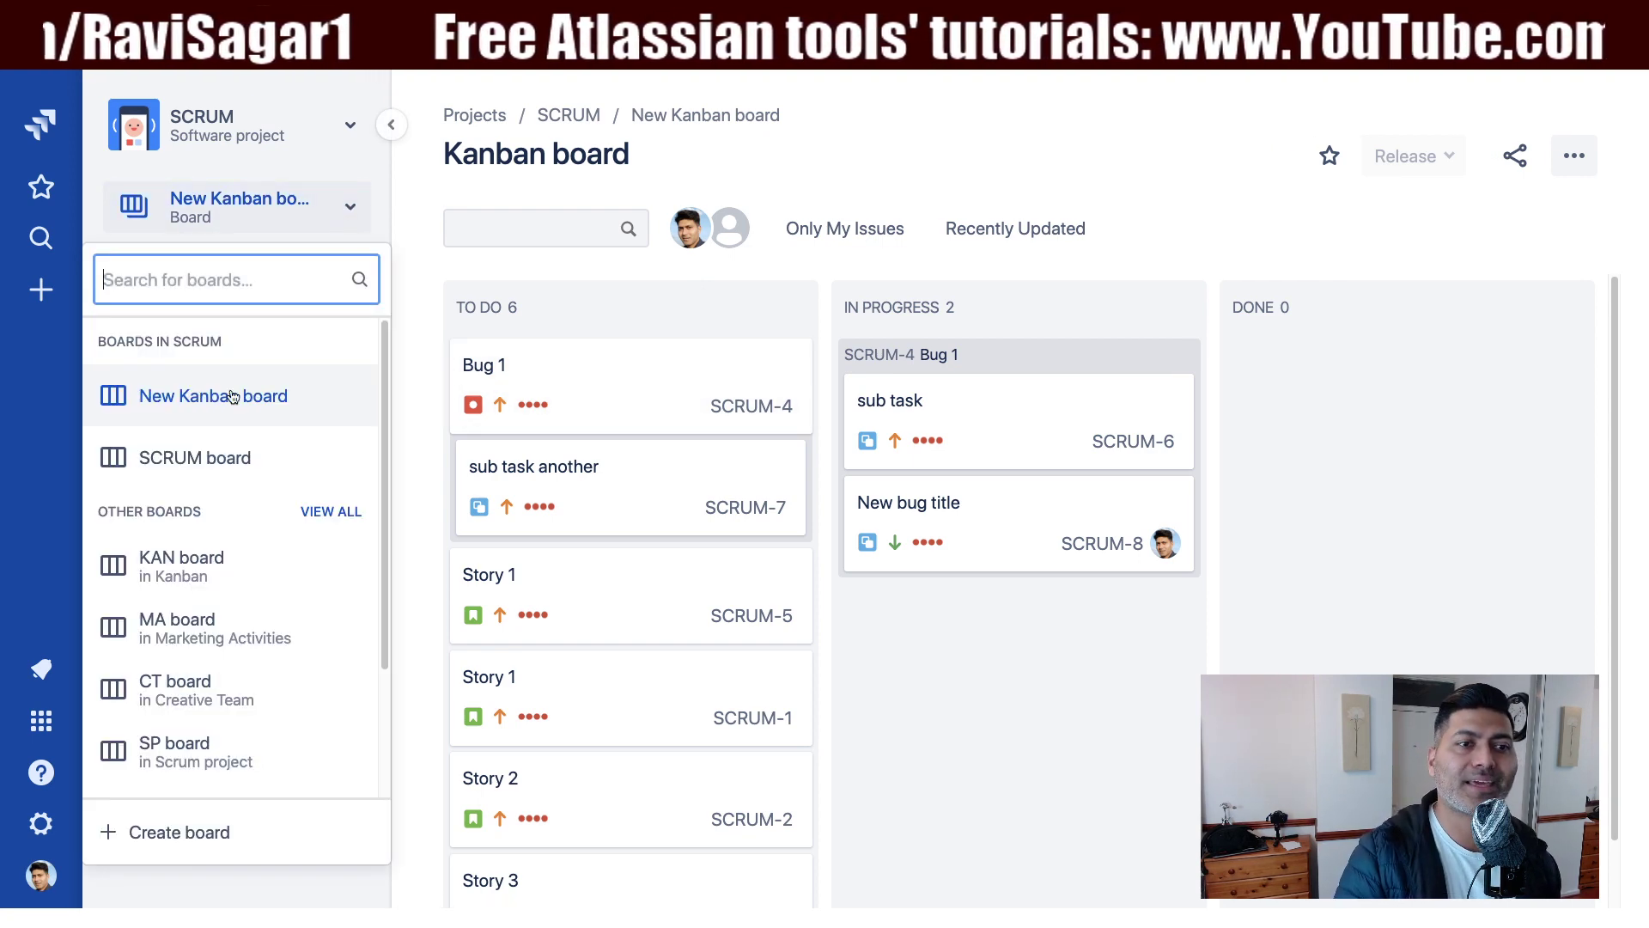
click(230, 455)
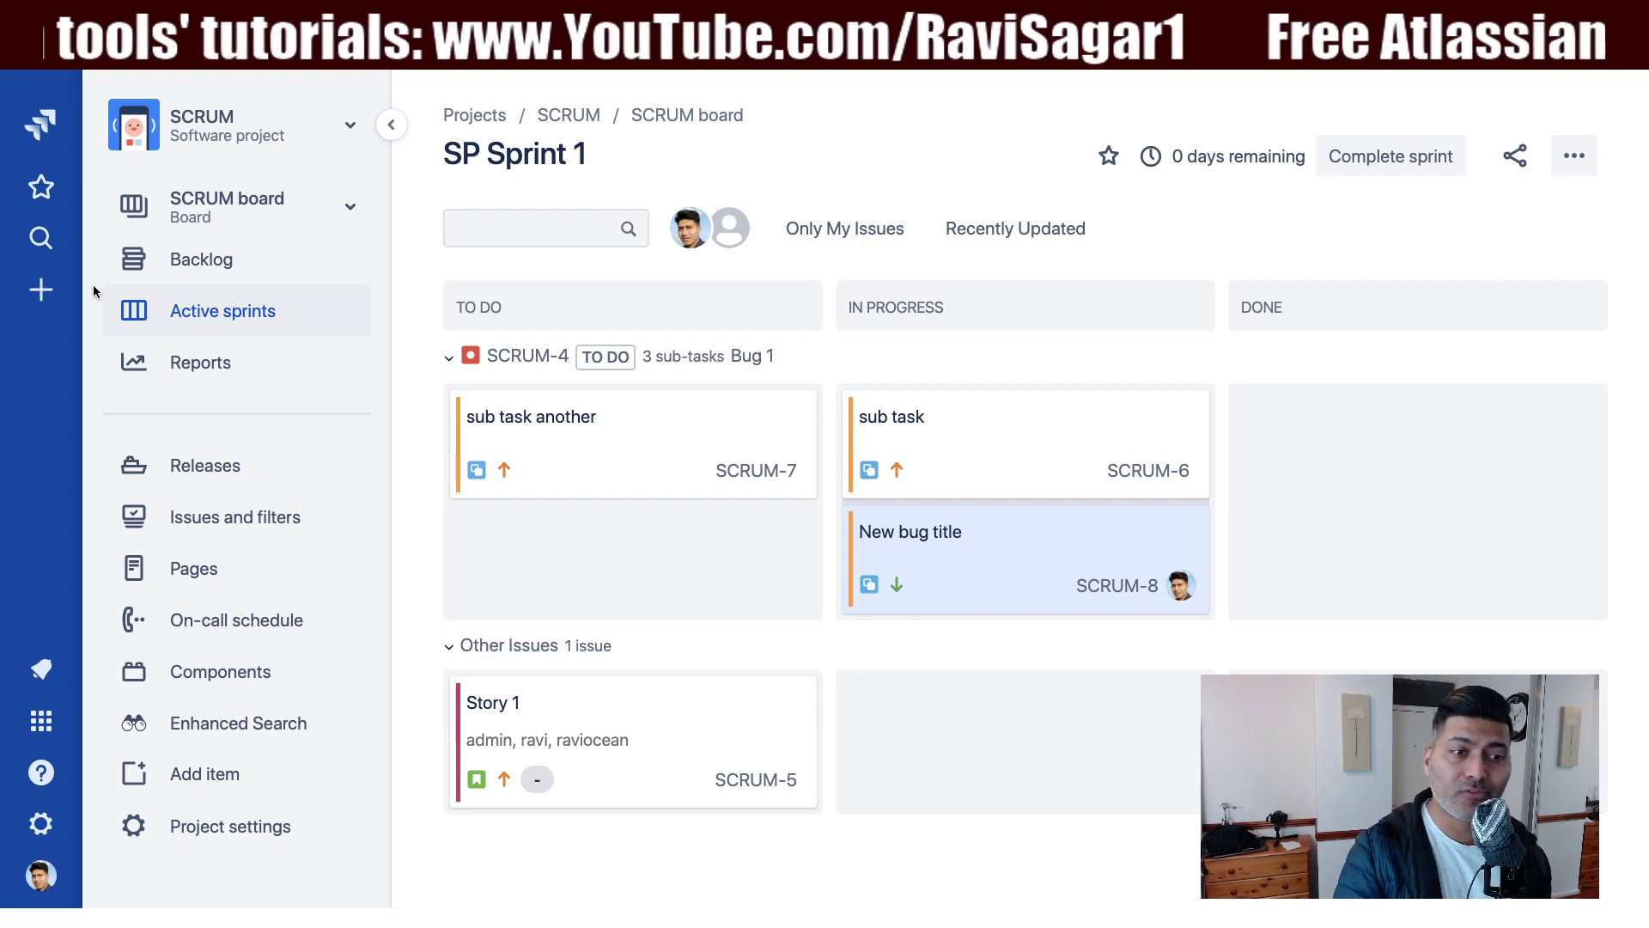
click(41, 240)
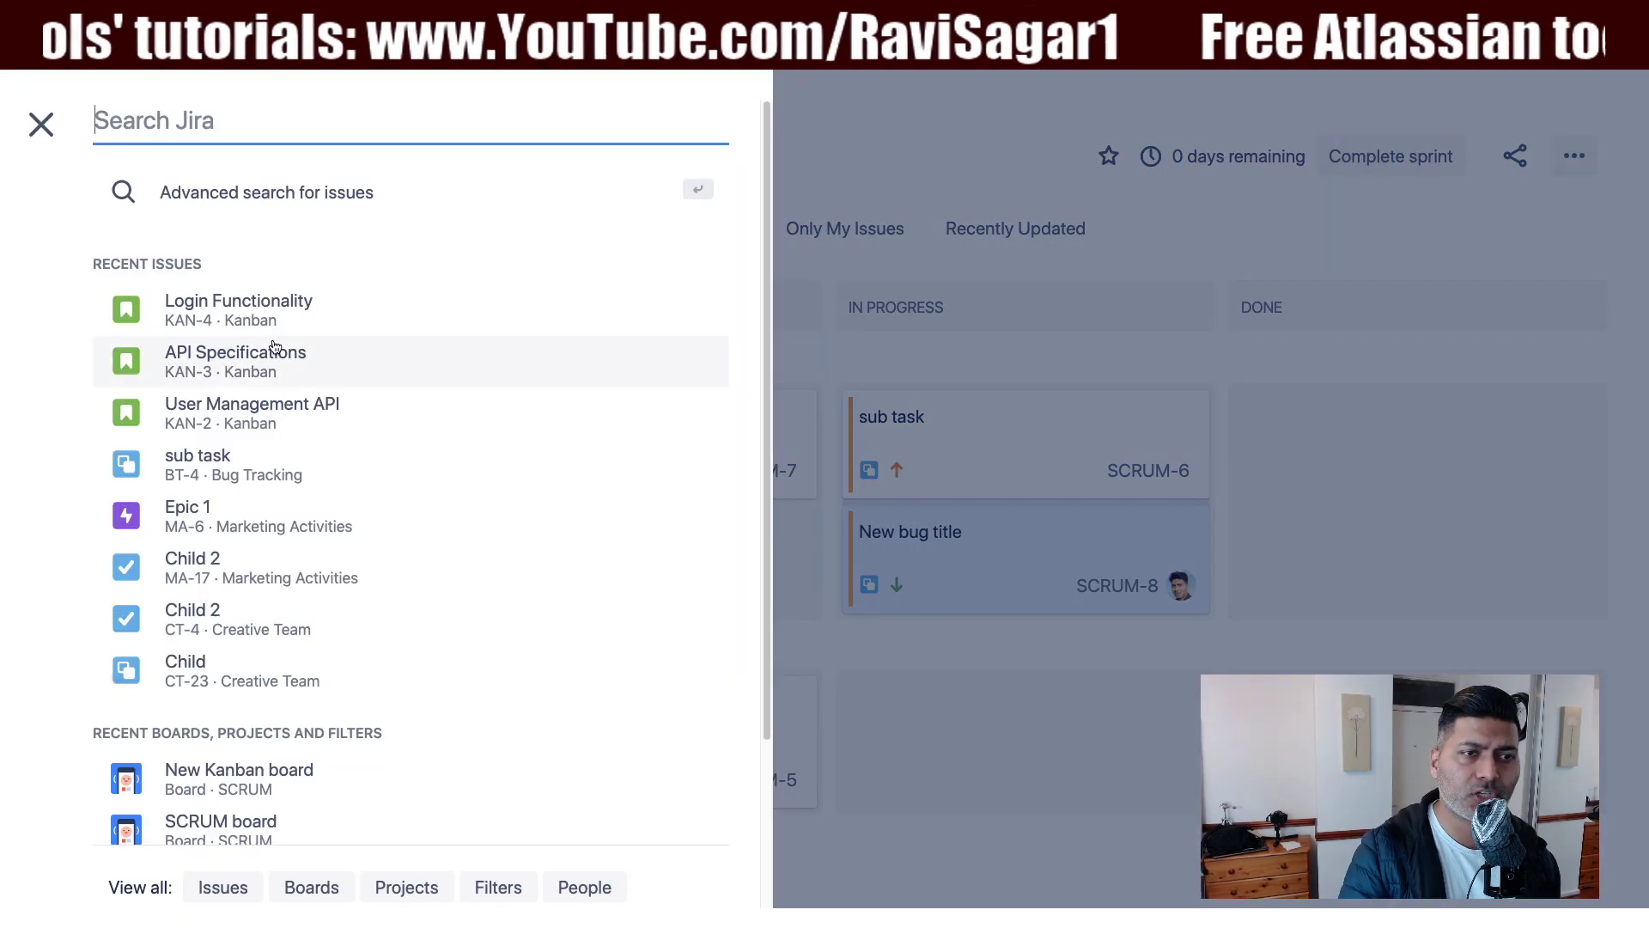
click(980, 158)
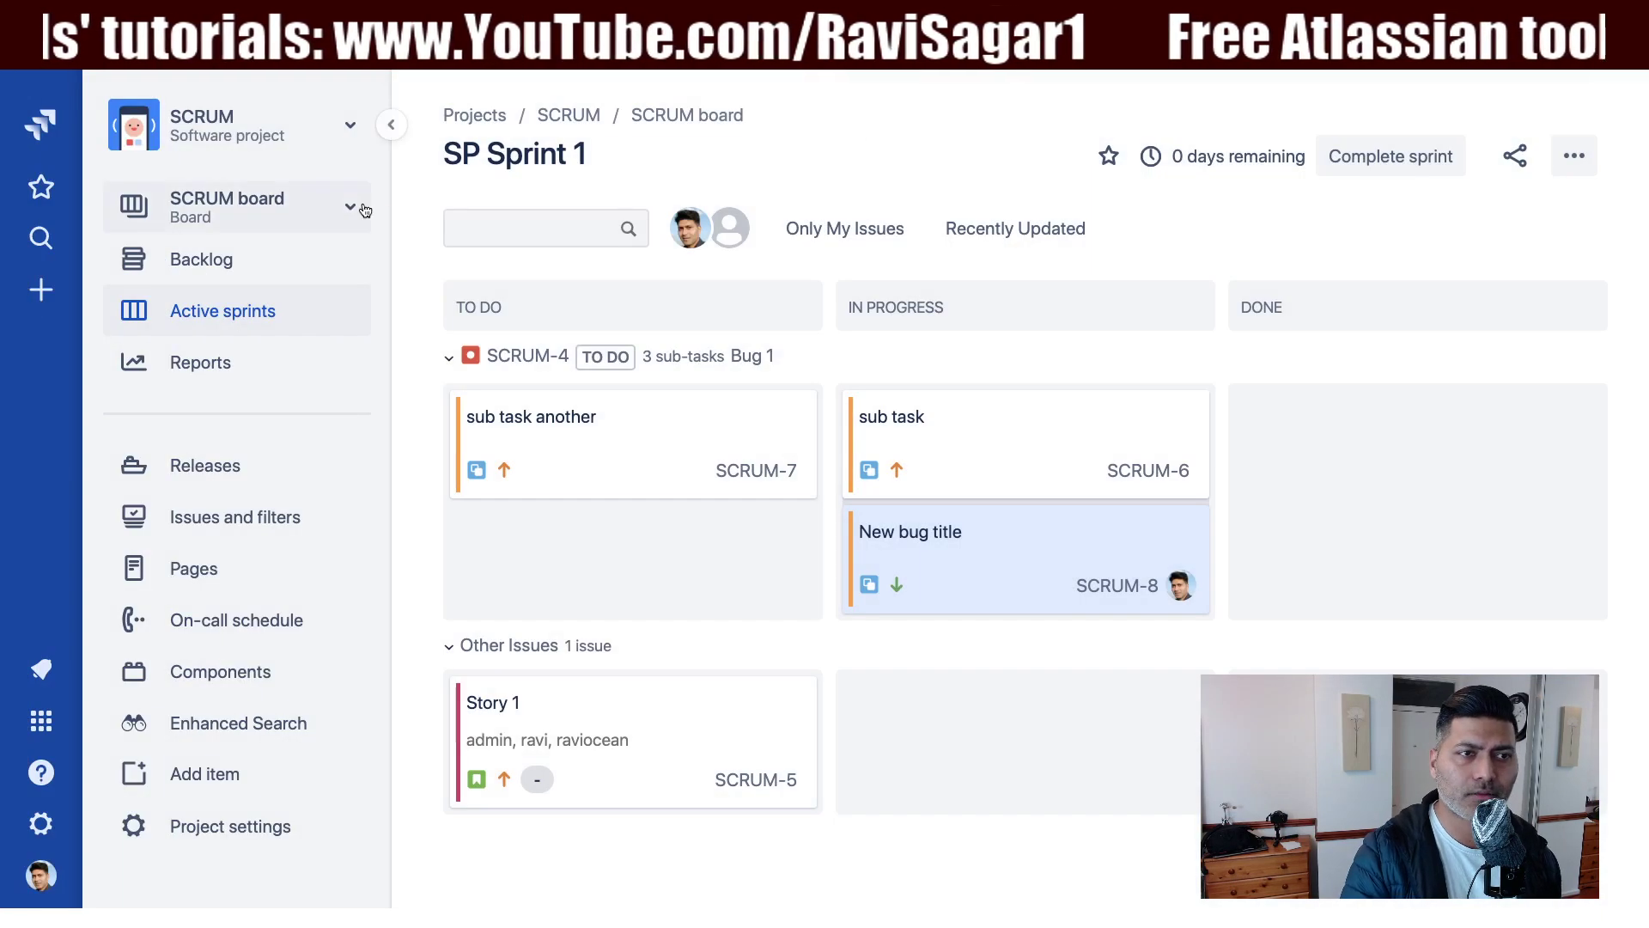
Open the SCRUM board's settings and review its general and filter details
click(330, 214)
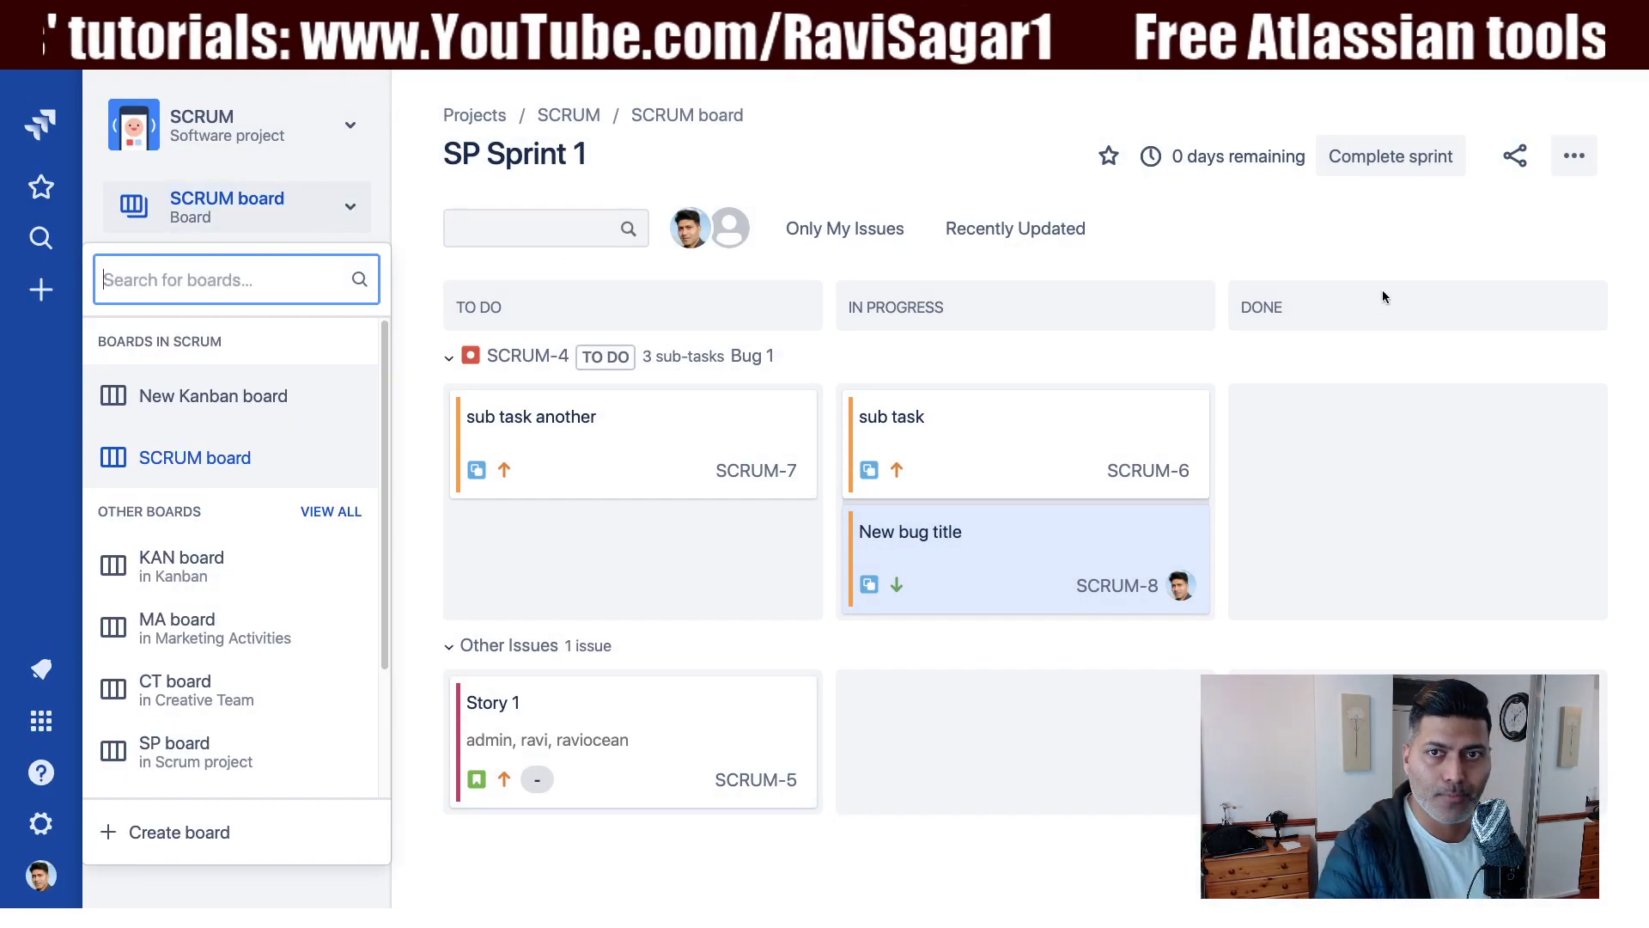
click(1574, 157)
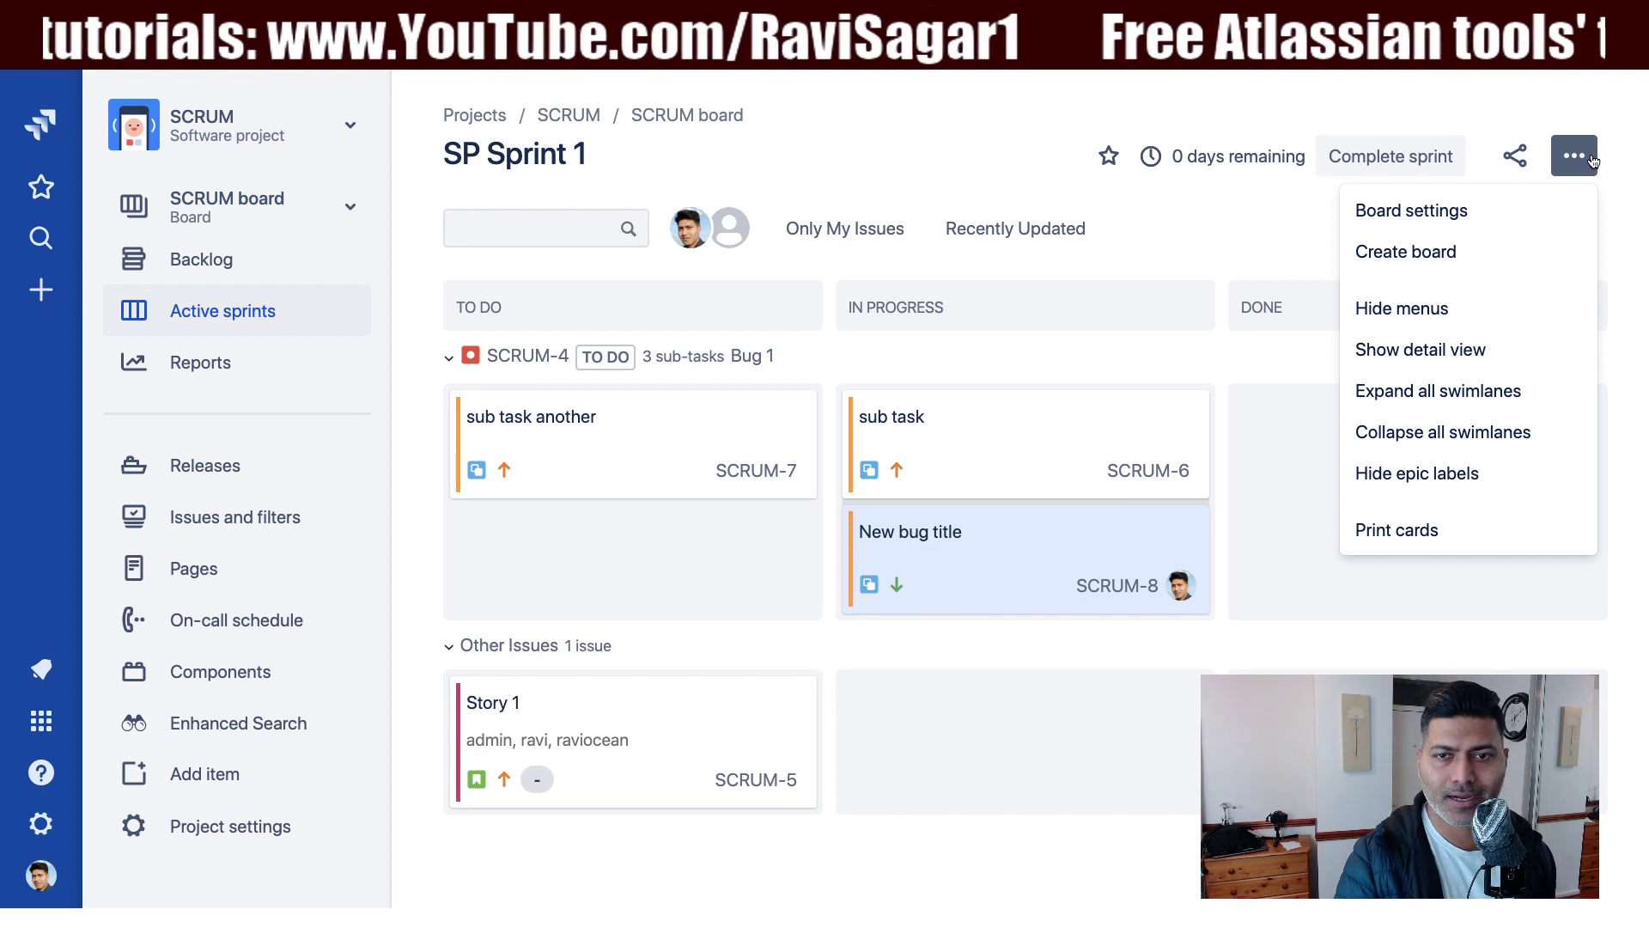
click(1462, 211)
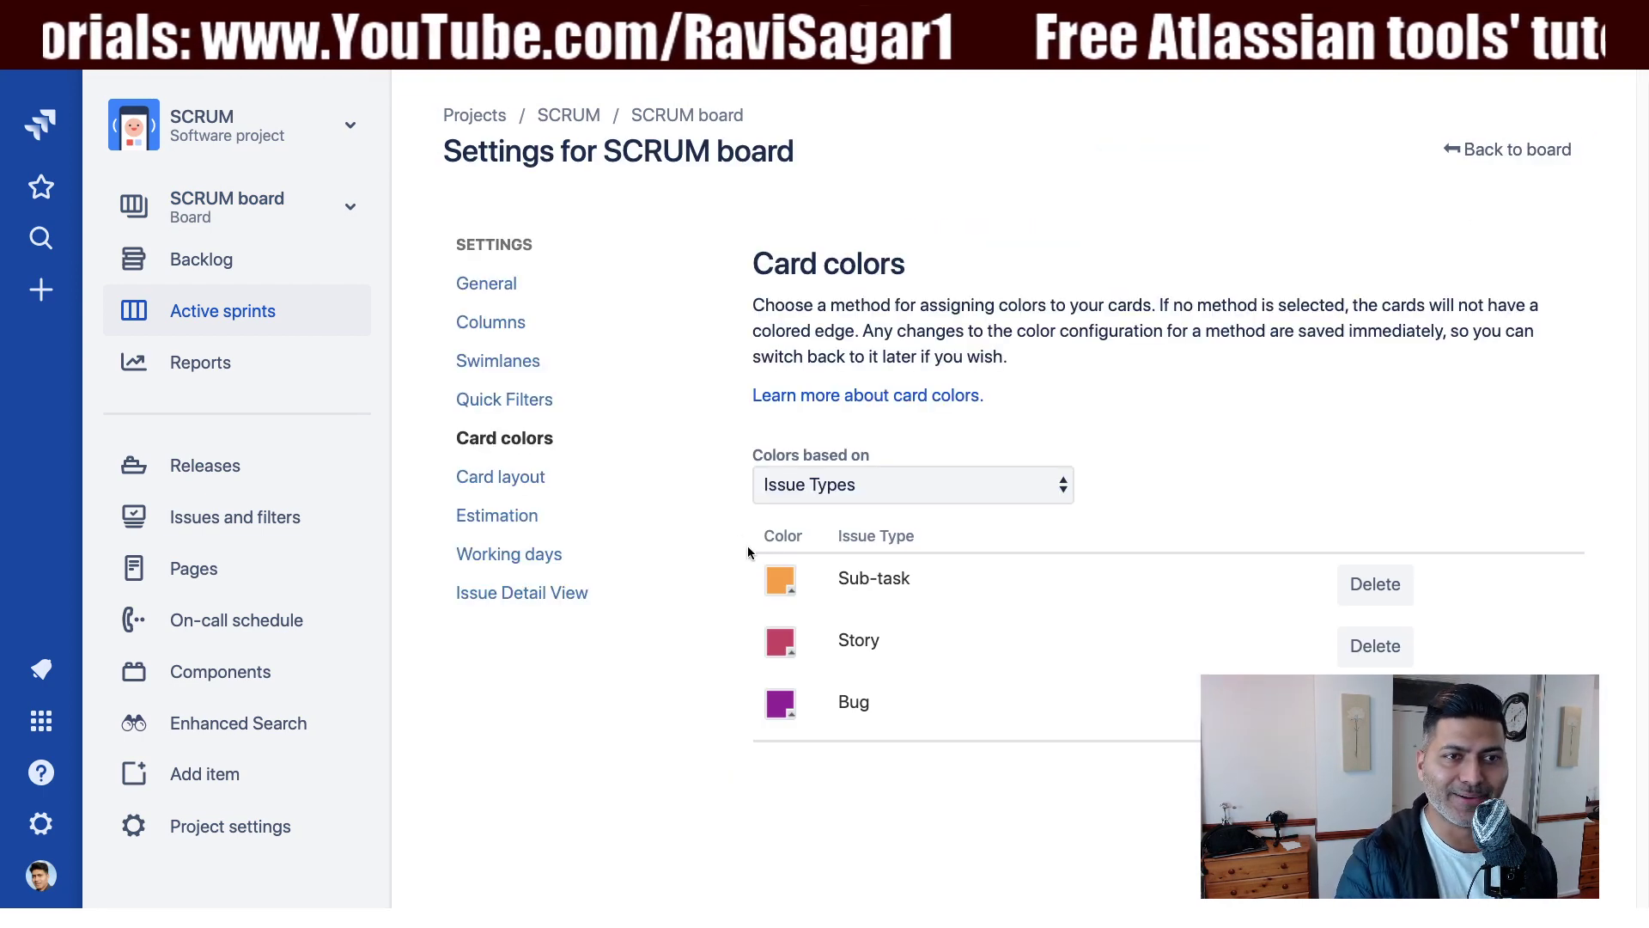
click(494, 286)
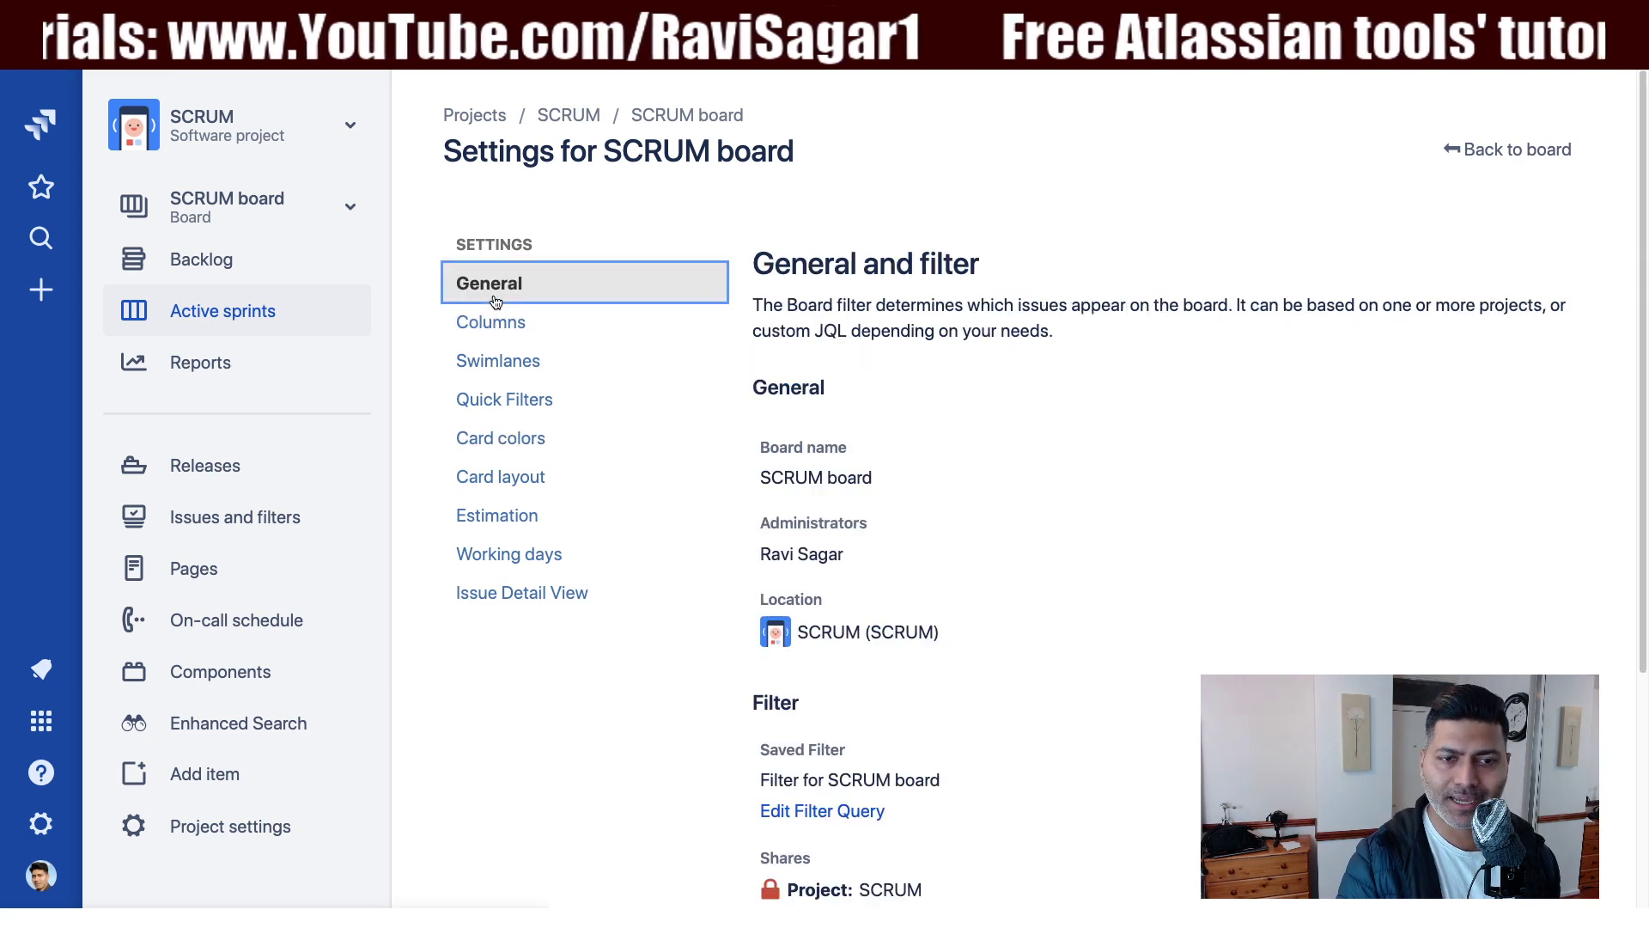
scroll(1065, 495, down, 5)
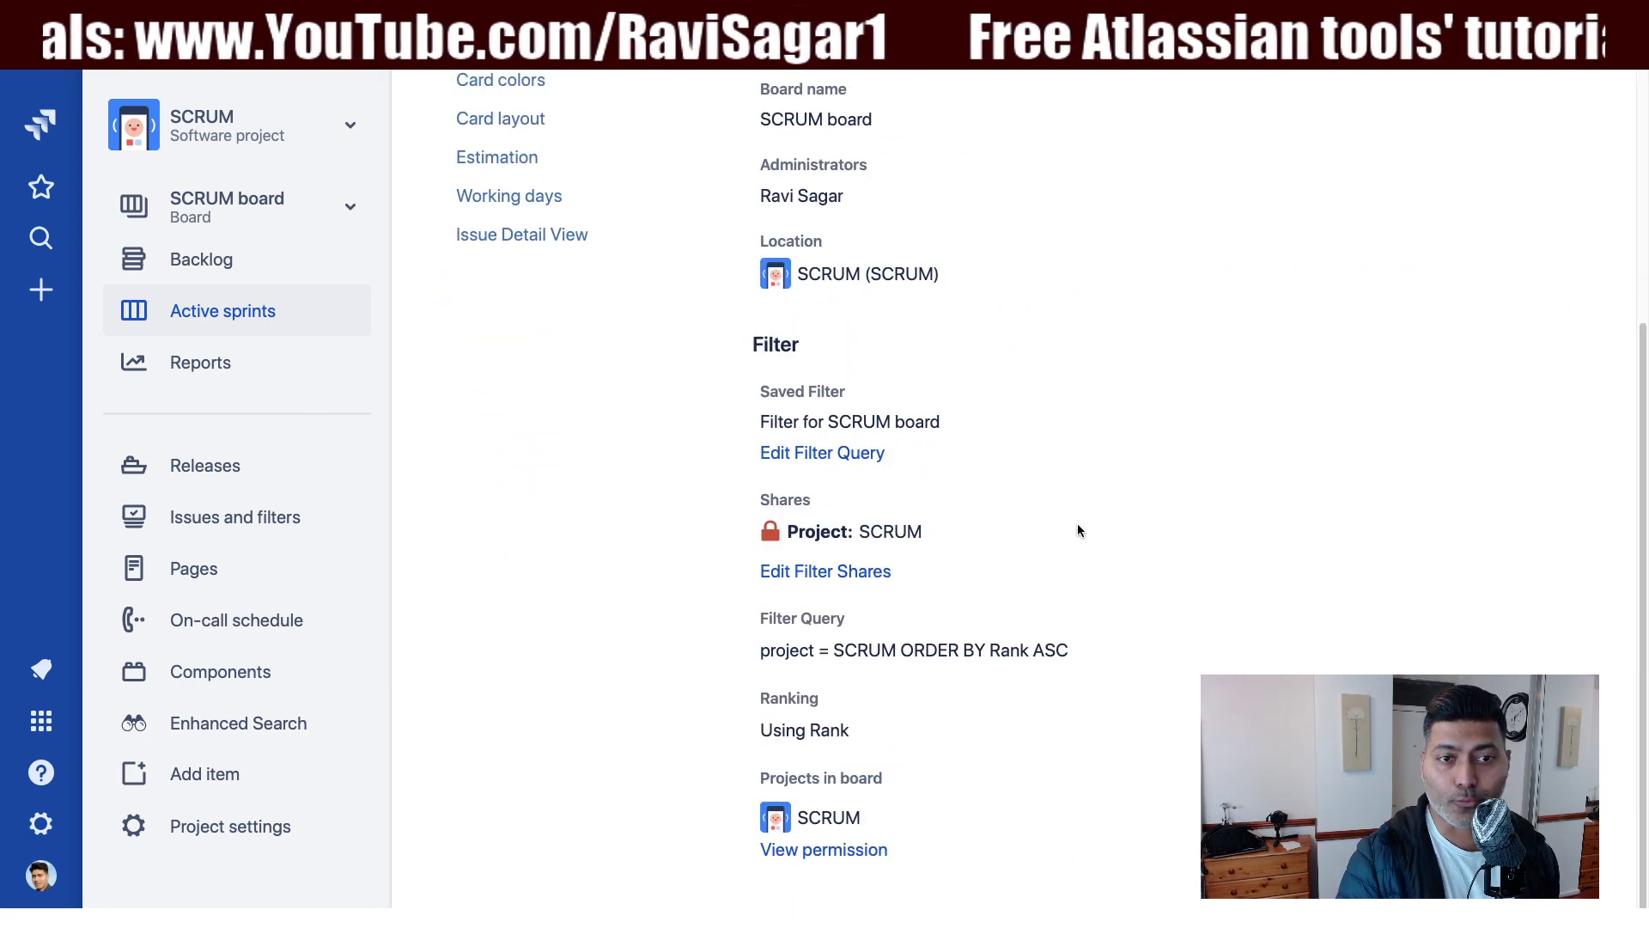
scroll(1077, 526, up, 4)
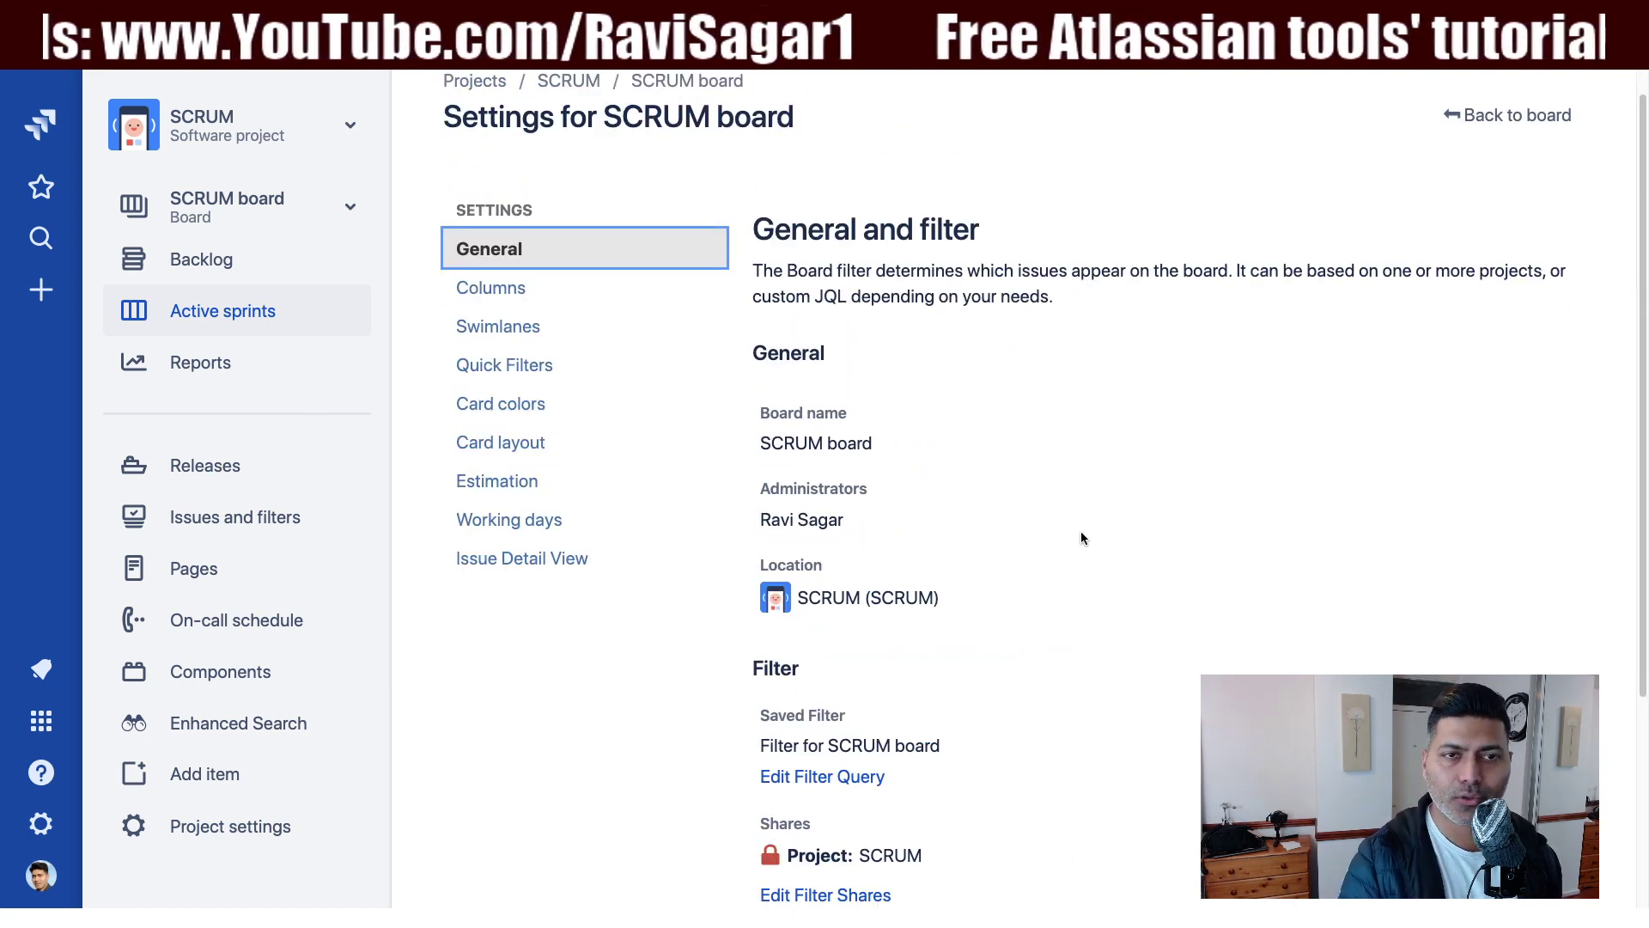
List all Jira boards in the advanced search and check which board types the list can be filtered by
click(45, 231)
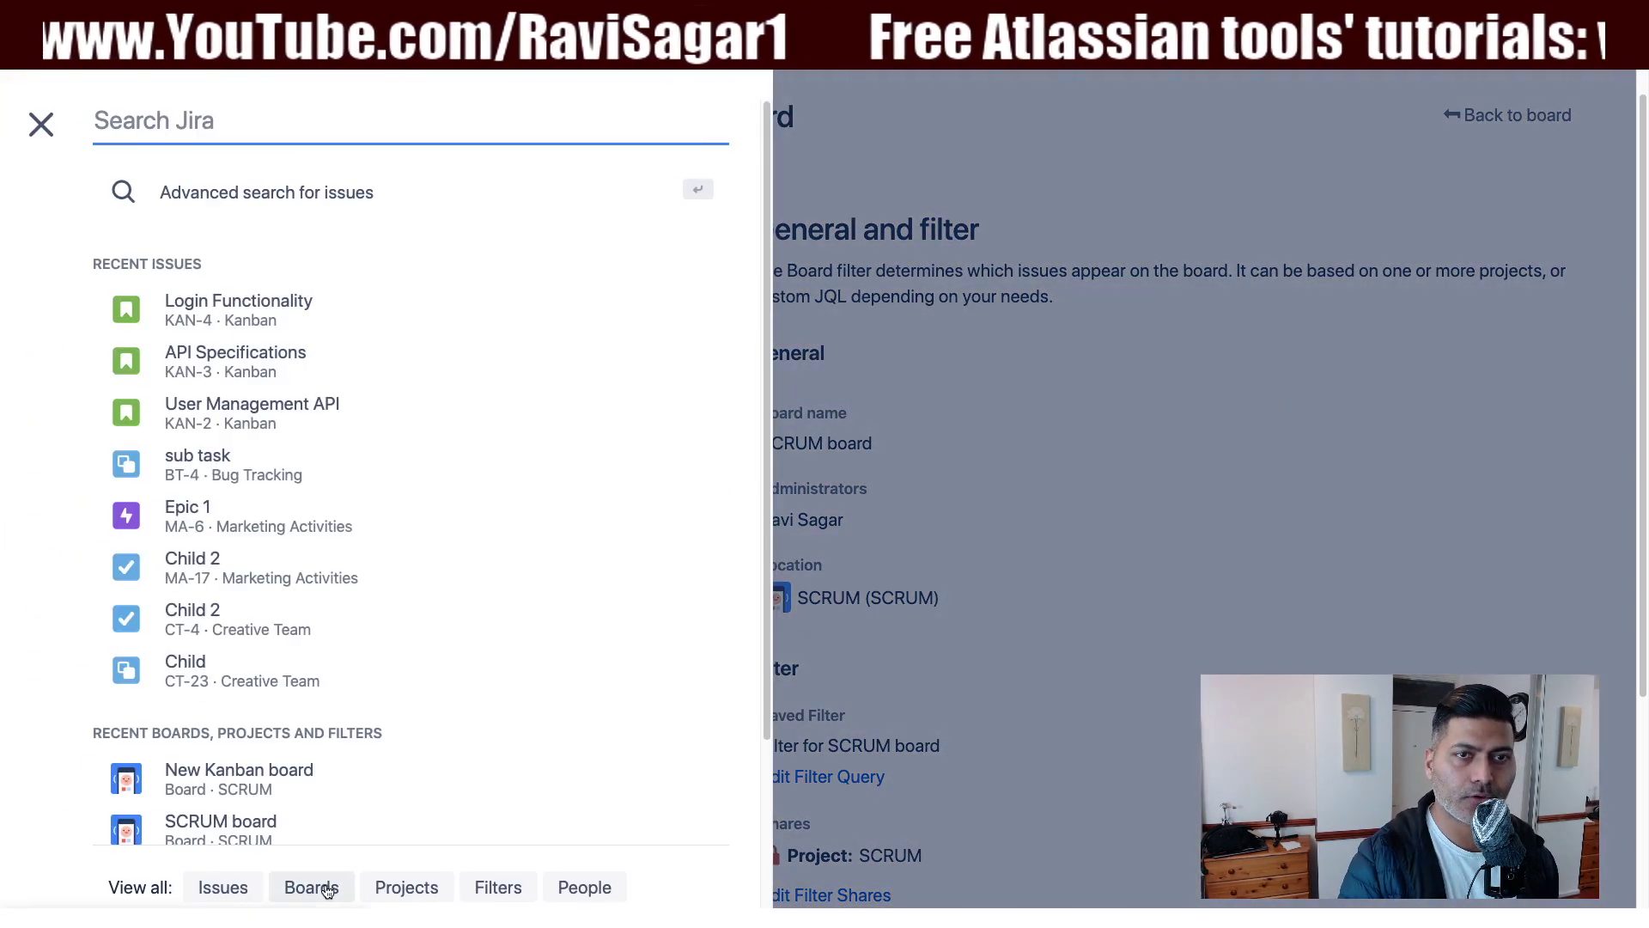
click(323, 894)
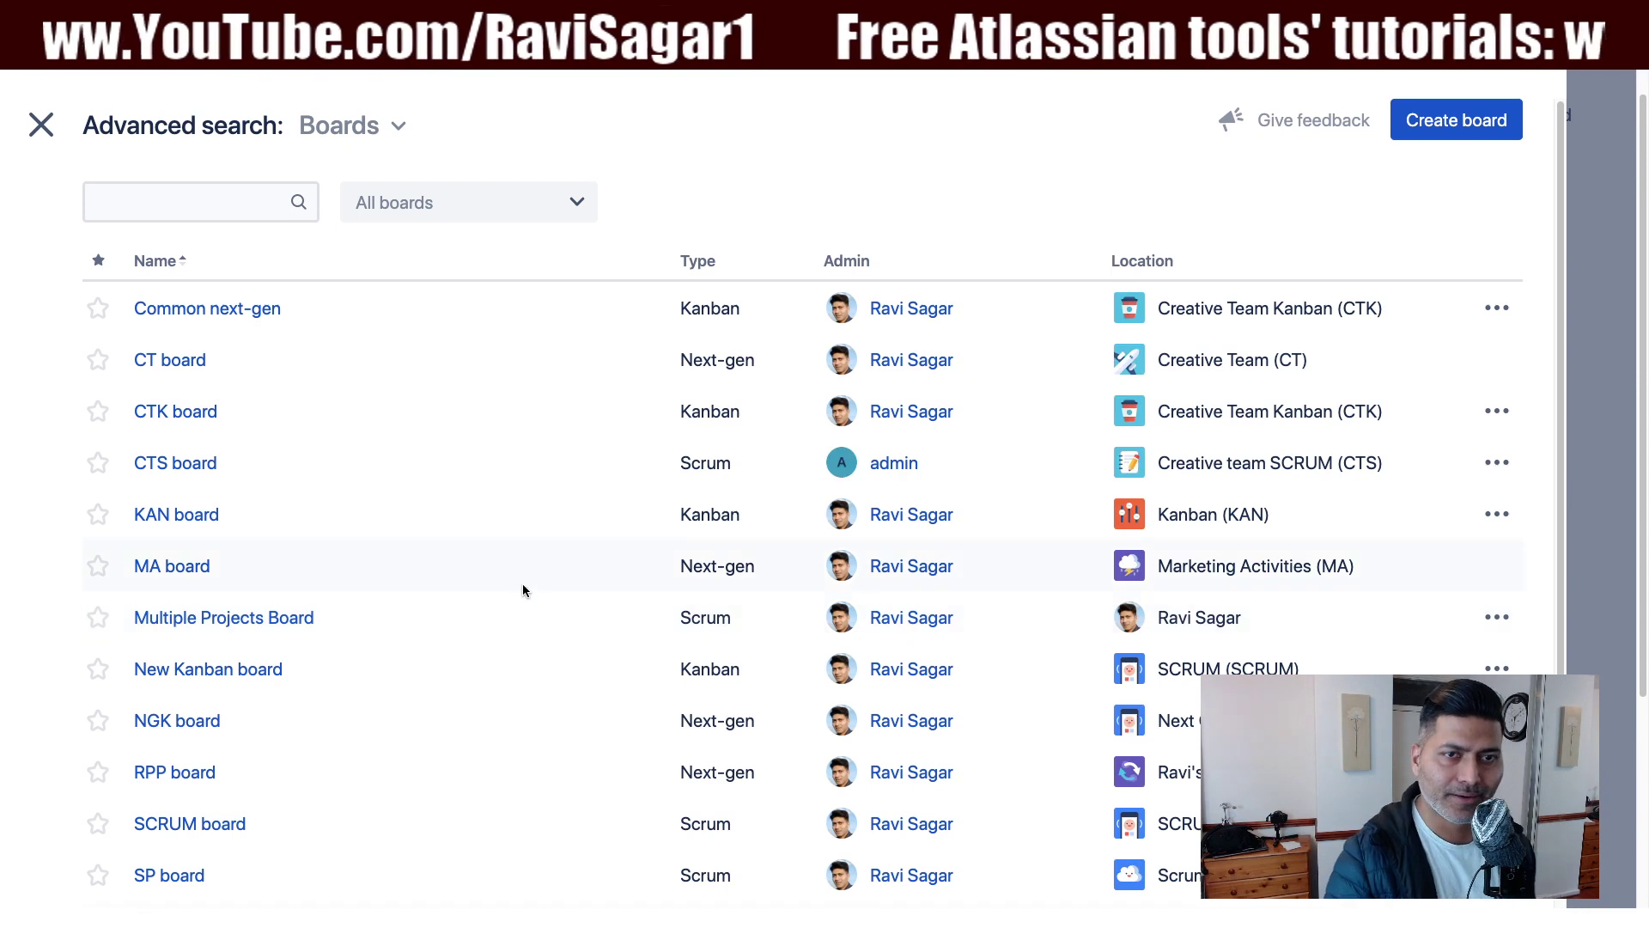
click(511, 210)
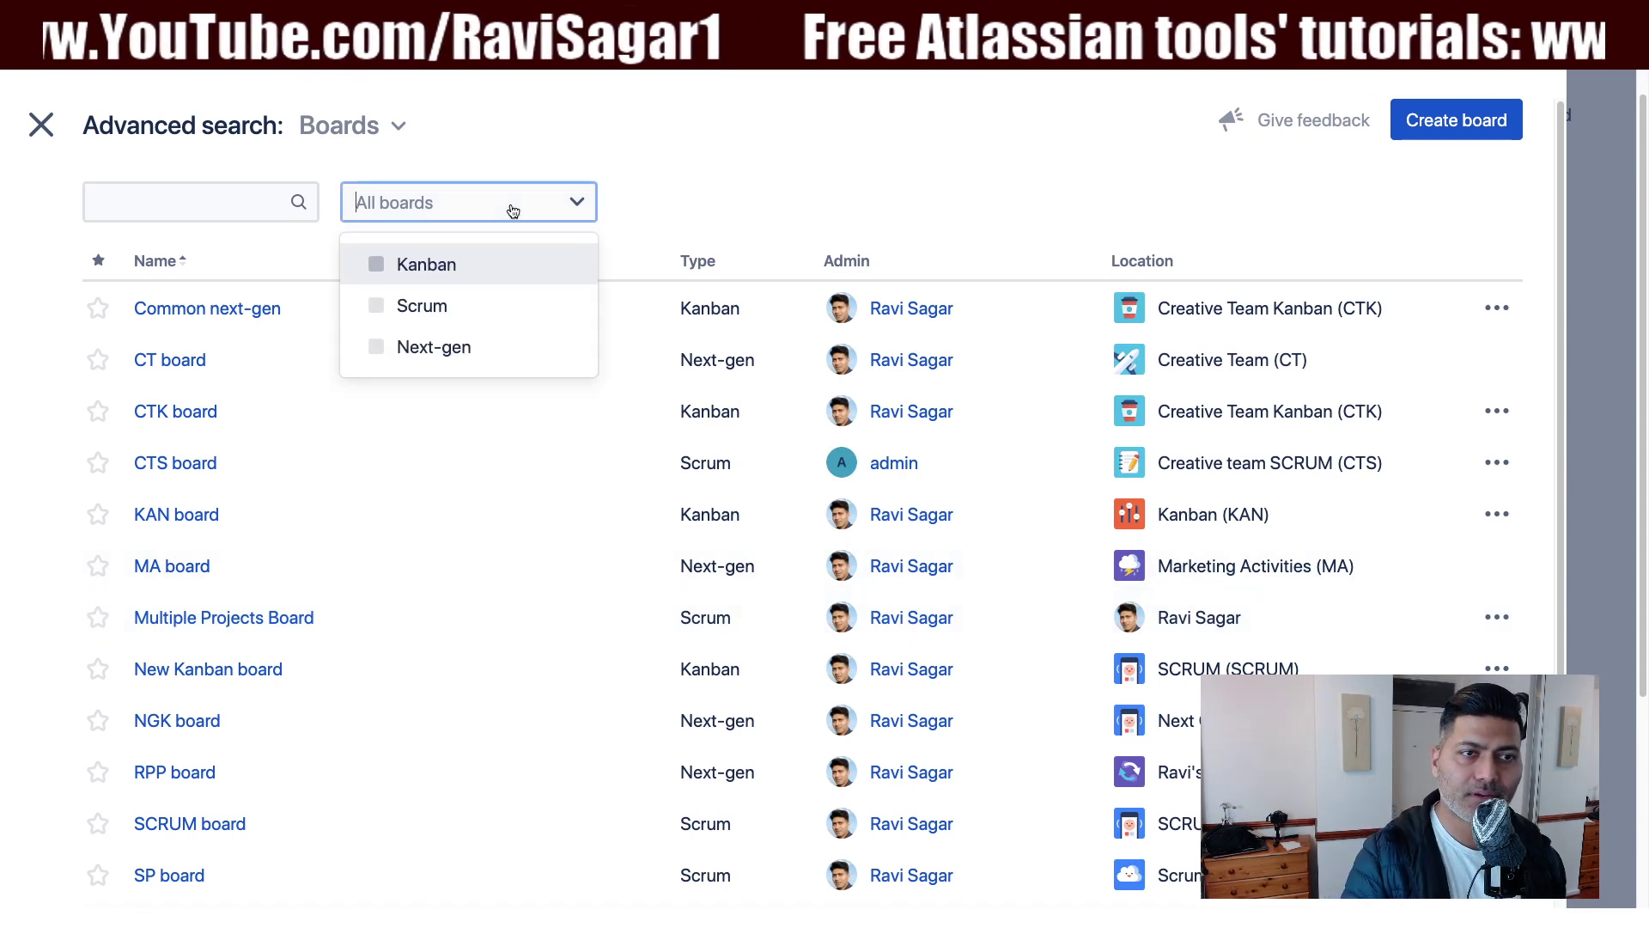
click(805, 192)
click(456, 211)
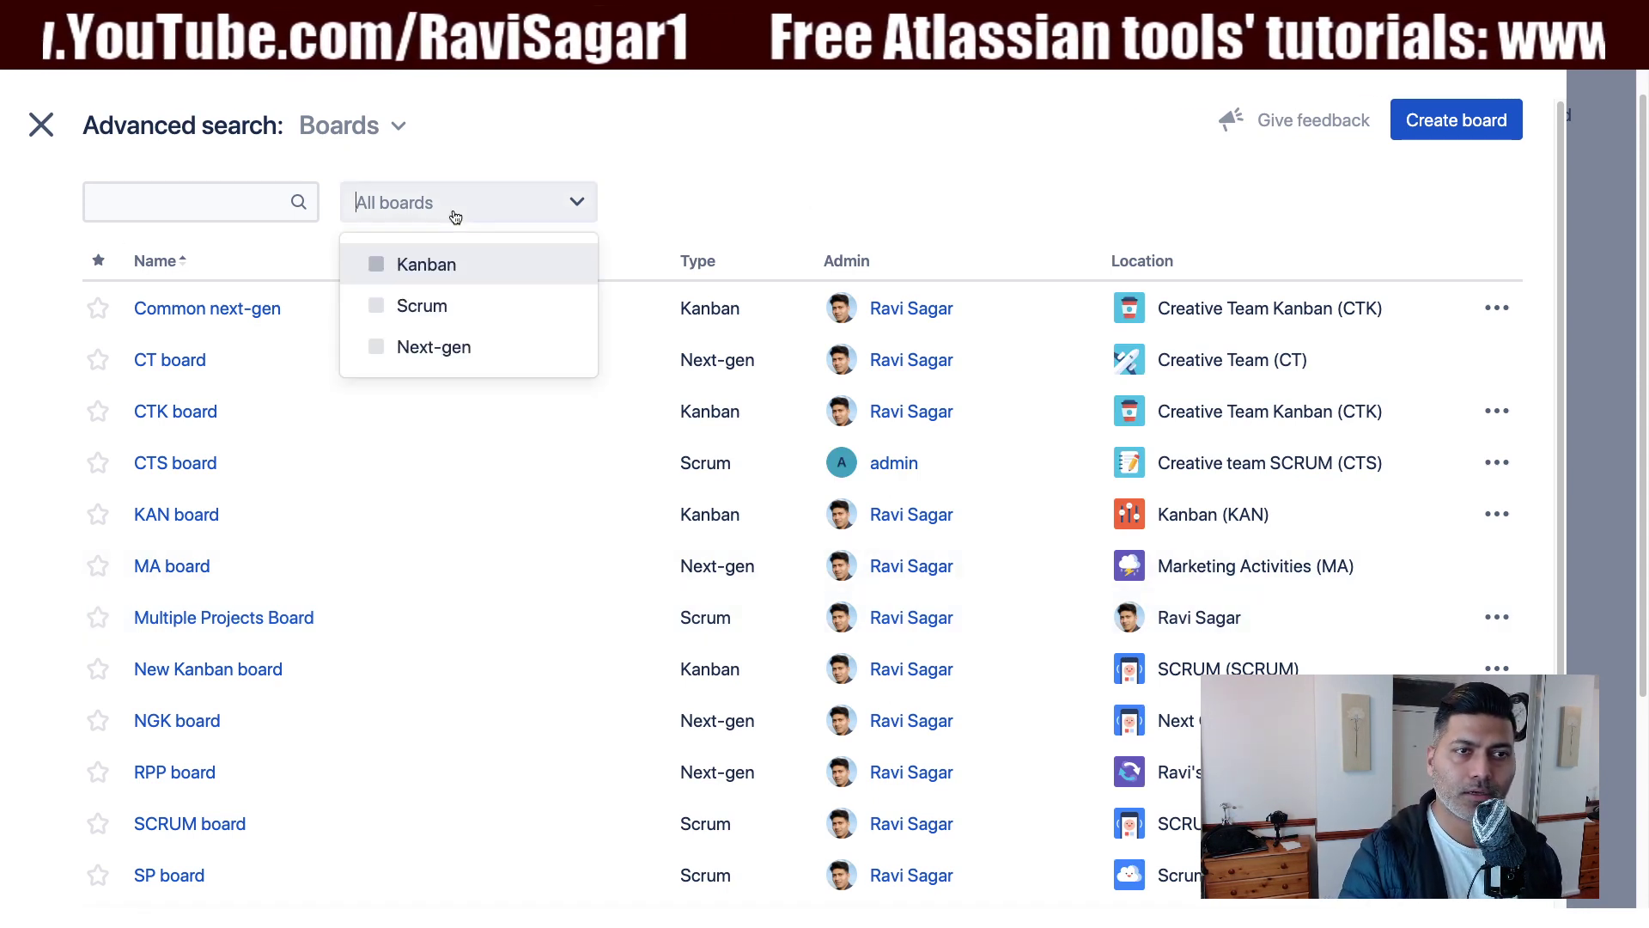
click(721, 206)
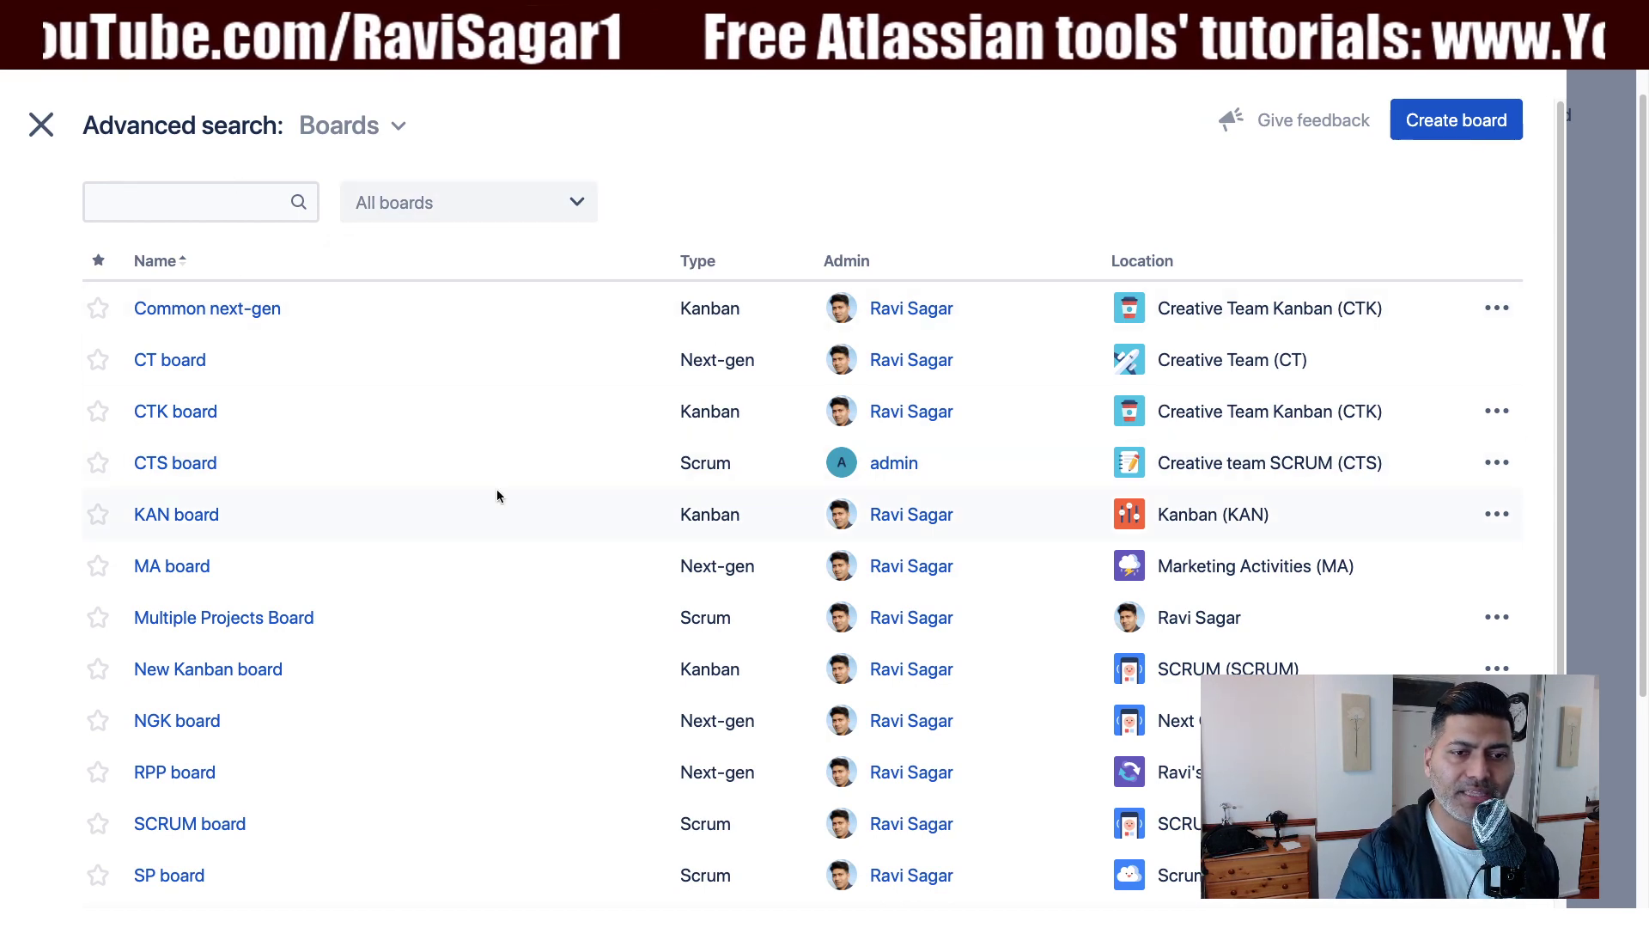
View the SCRUM board's settings from the list of all boards, then return to the previous page
scroll(567, 589, down, 1)
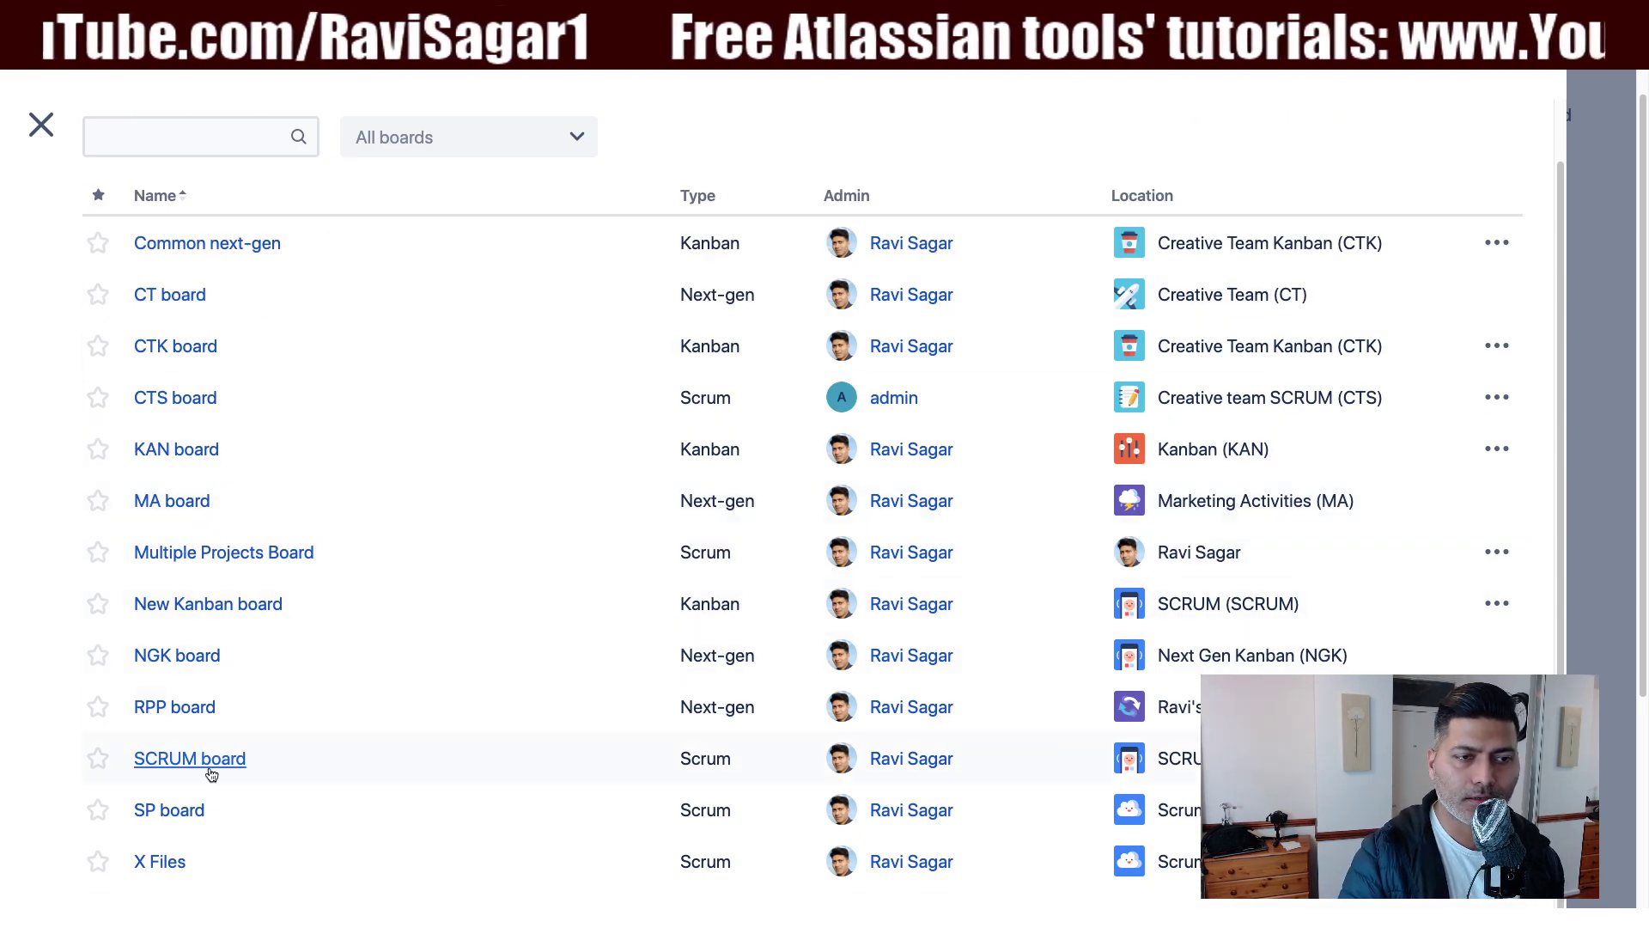
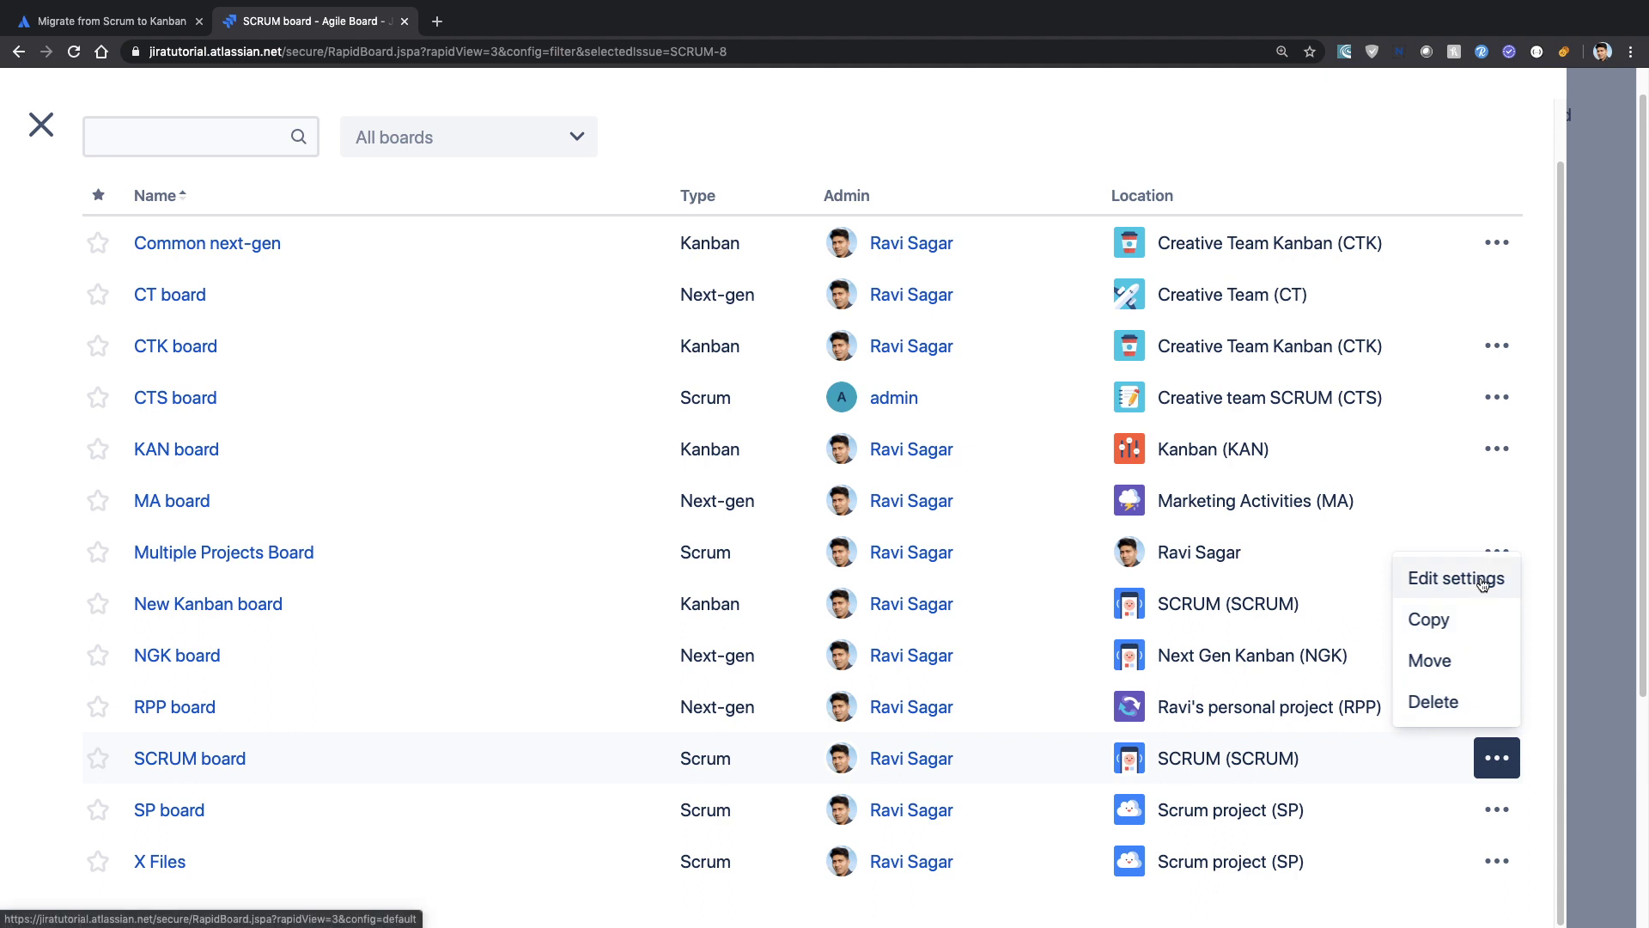
click(1481, 581)
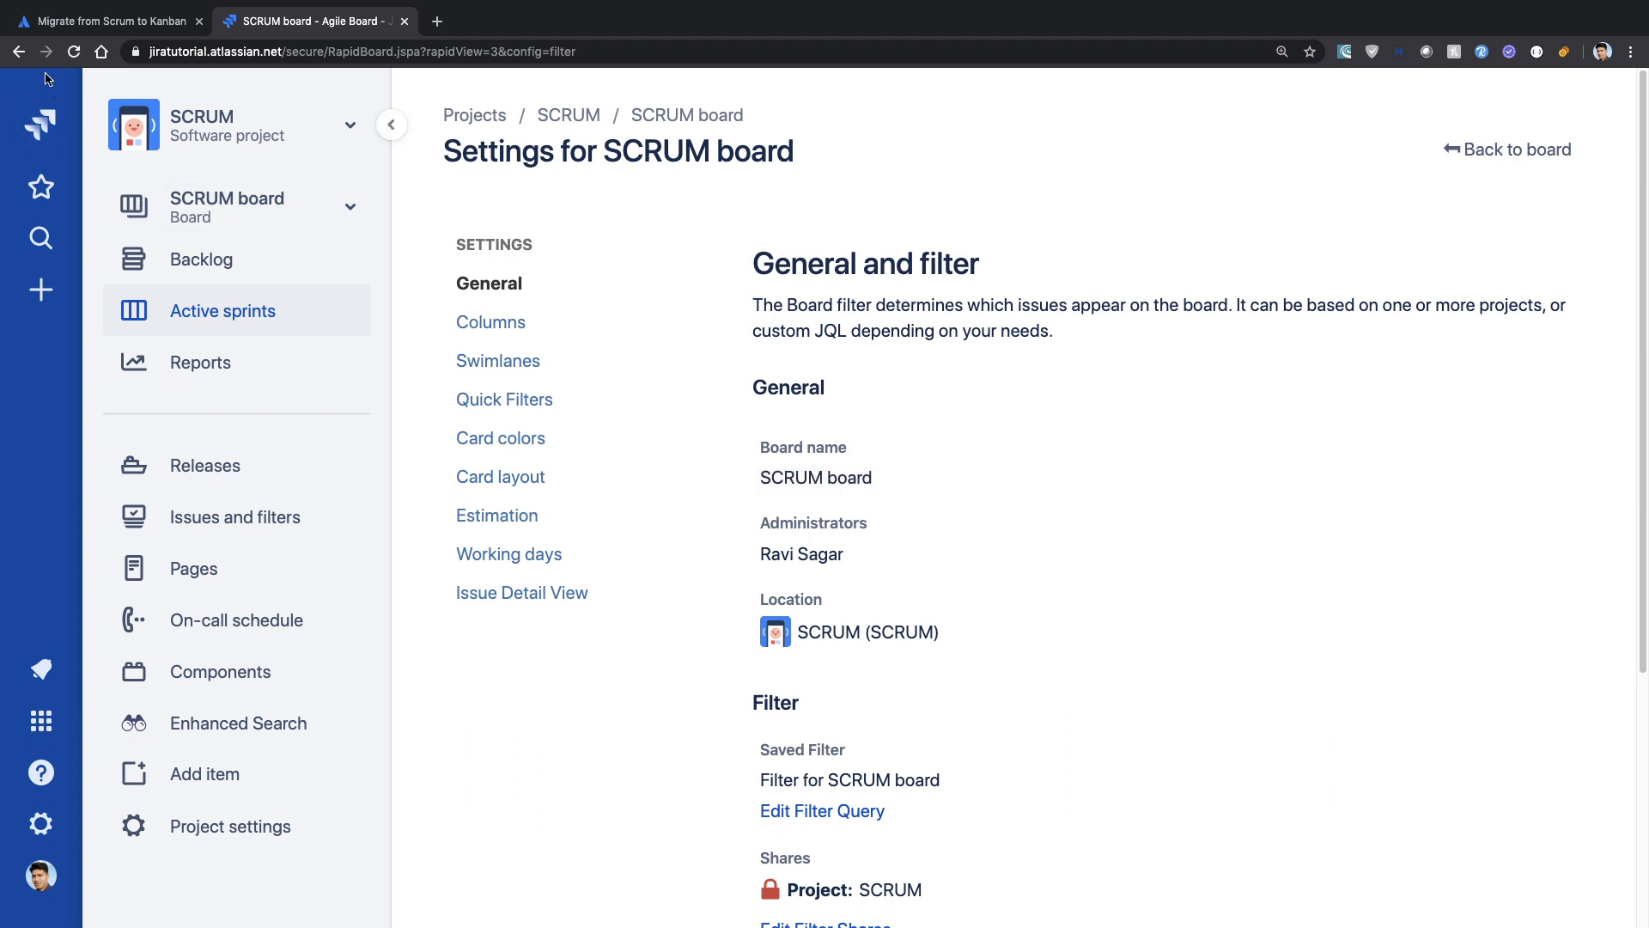
click(18, 51)
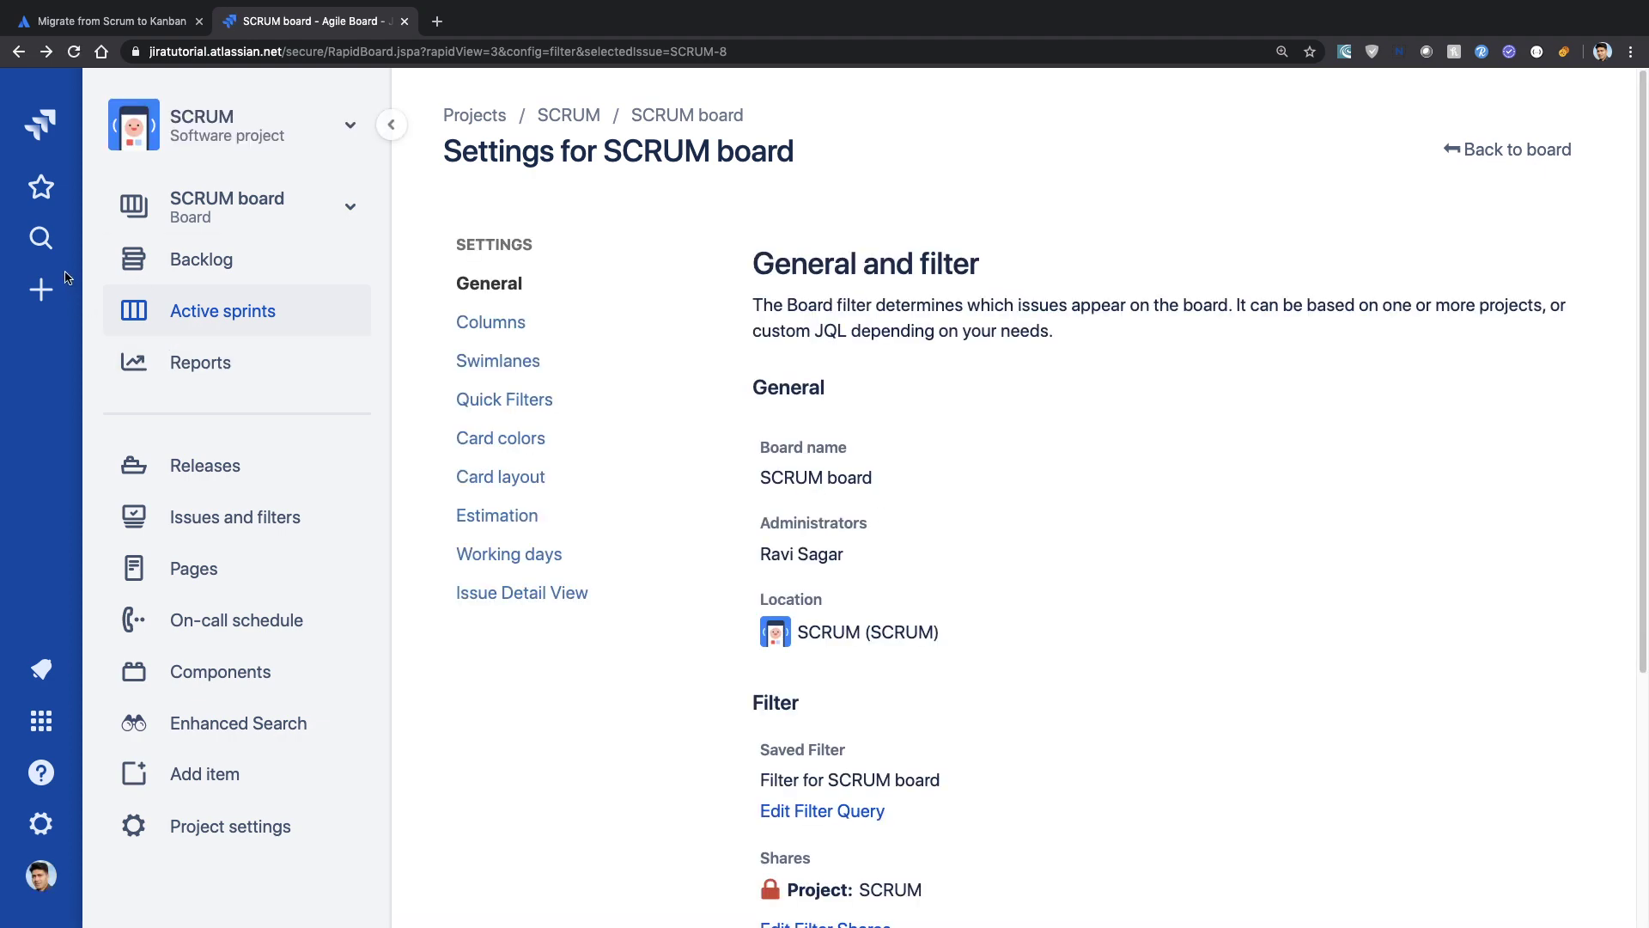
Delete the SCRUM board from the advanced search list of all boards, despite its active sprint
click(41, 238)
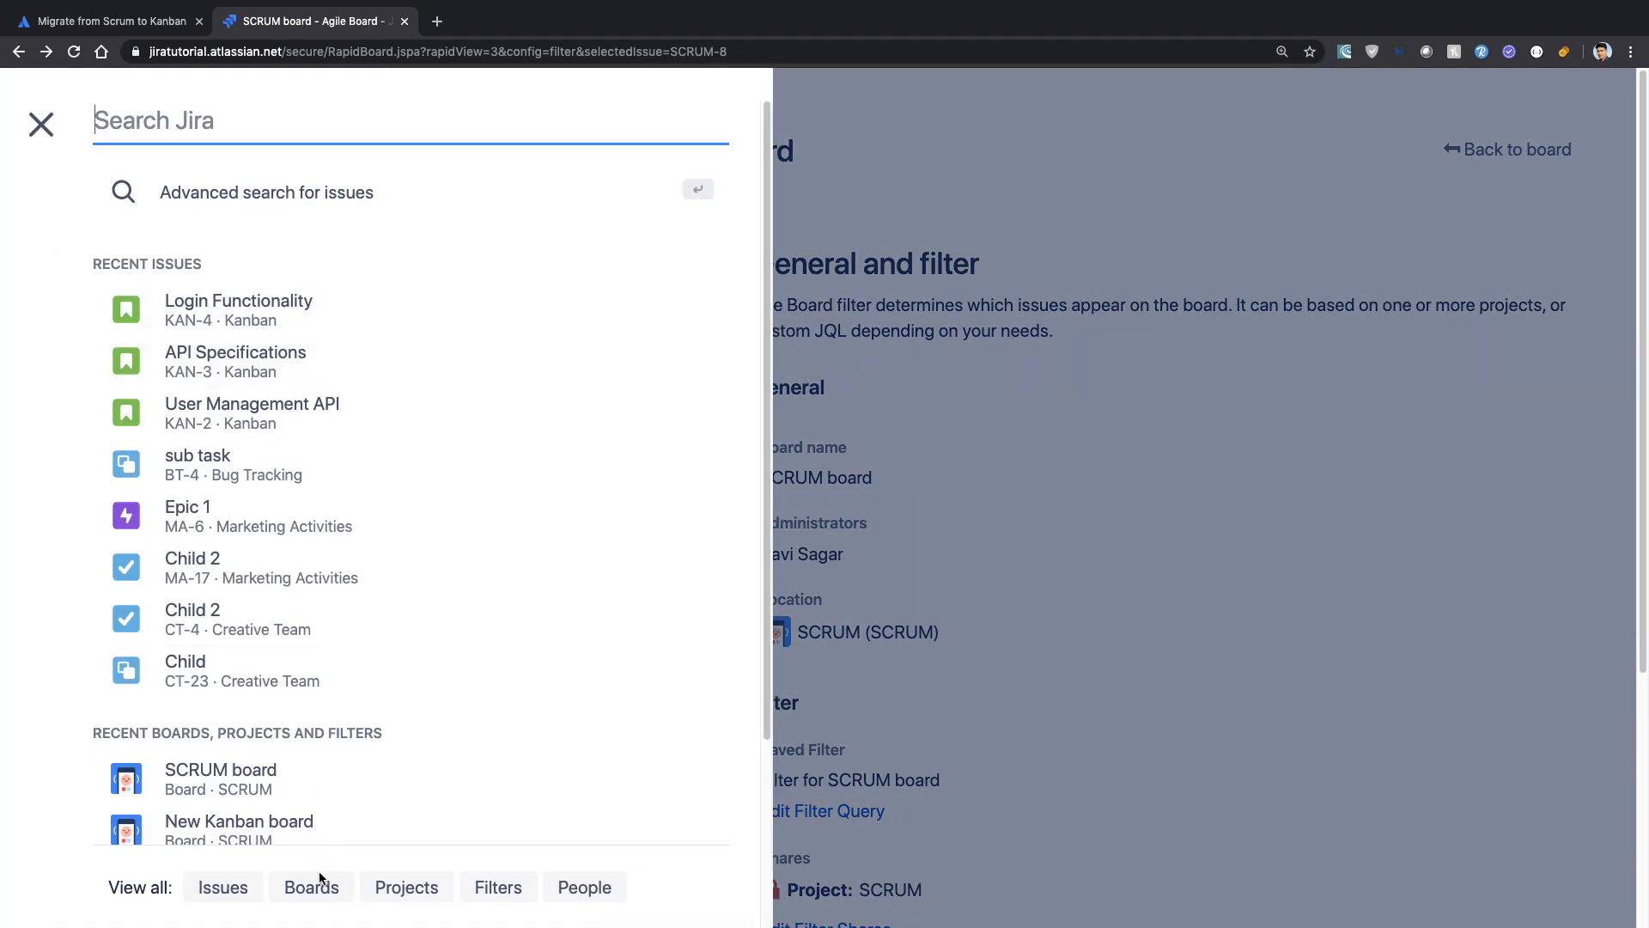
click(313, 886)
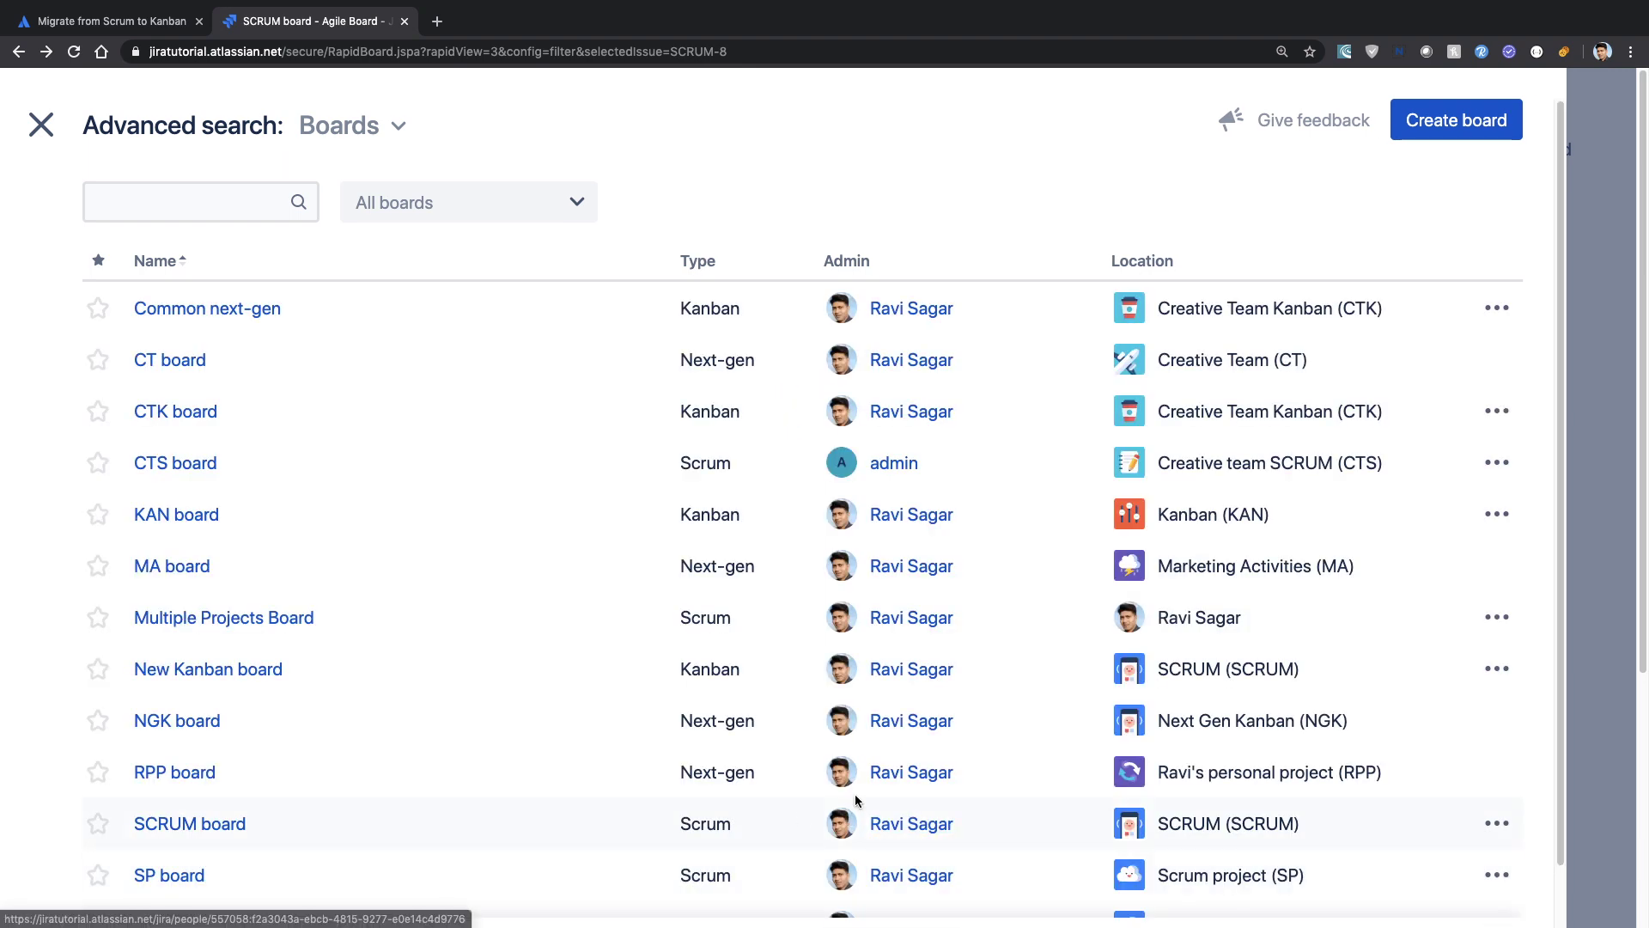
scroll(1394, 837, down, 2)
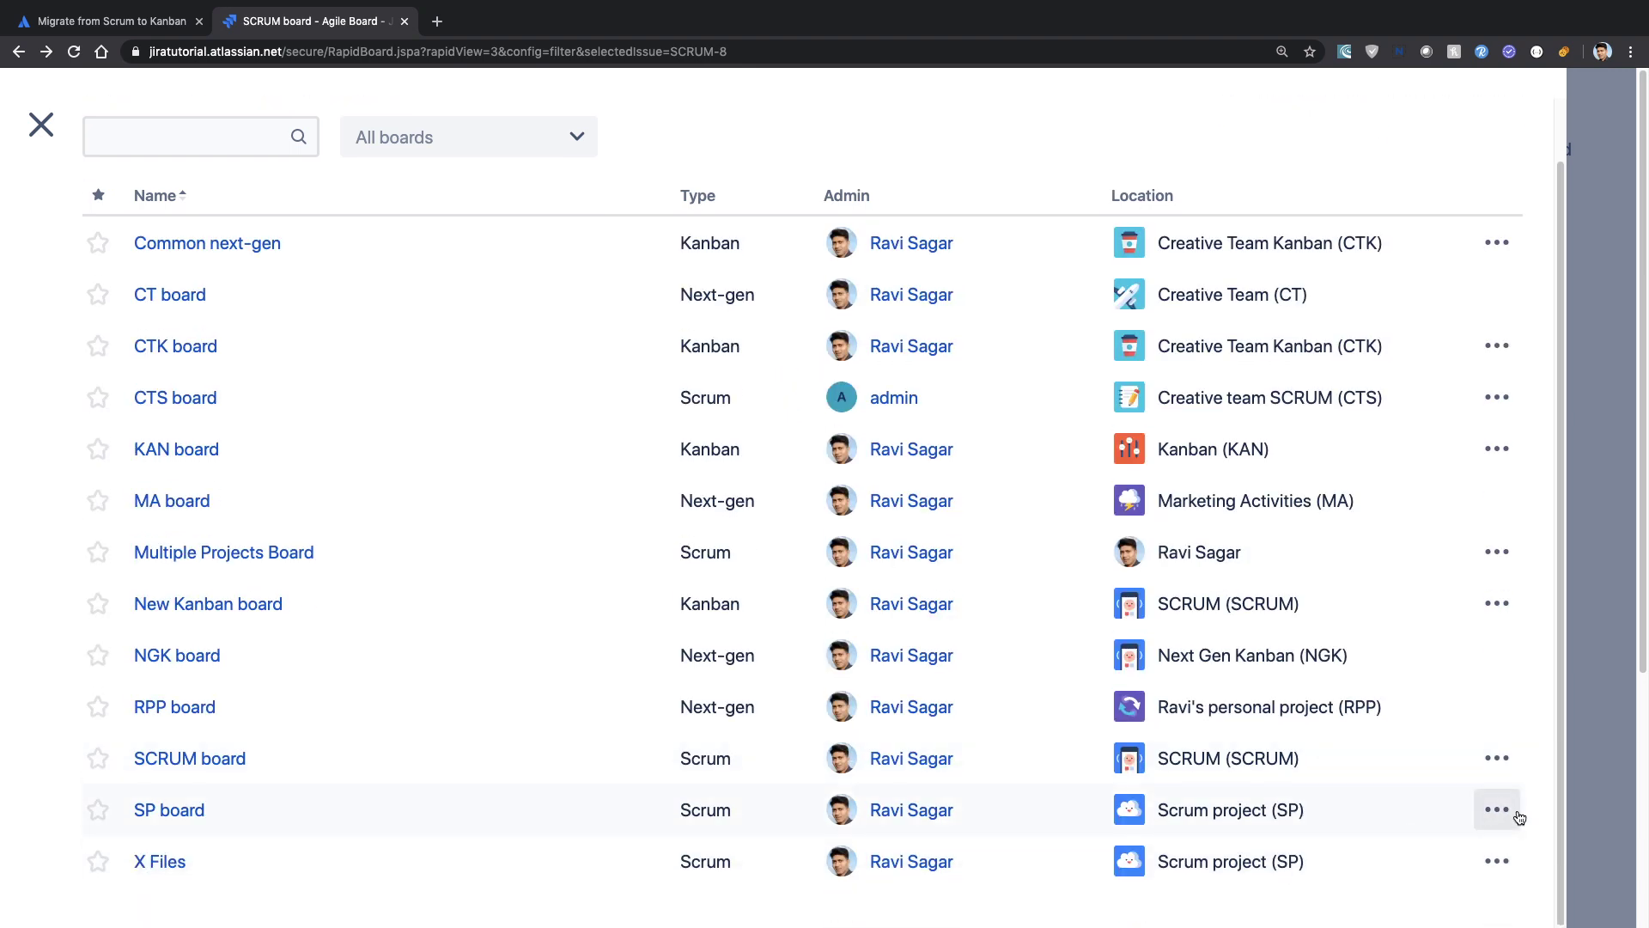
click(1503, 767)
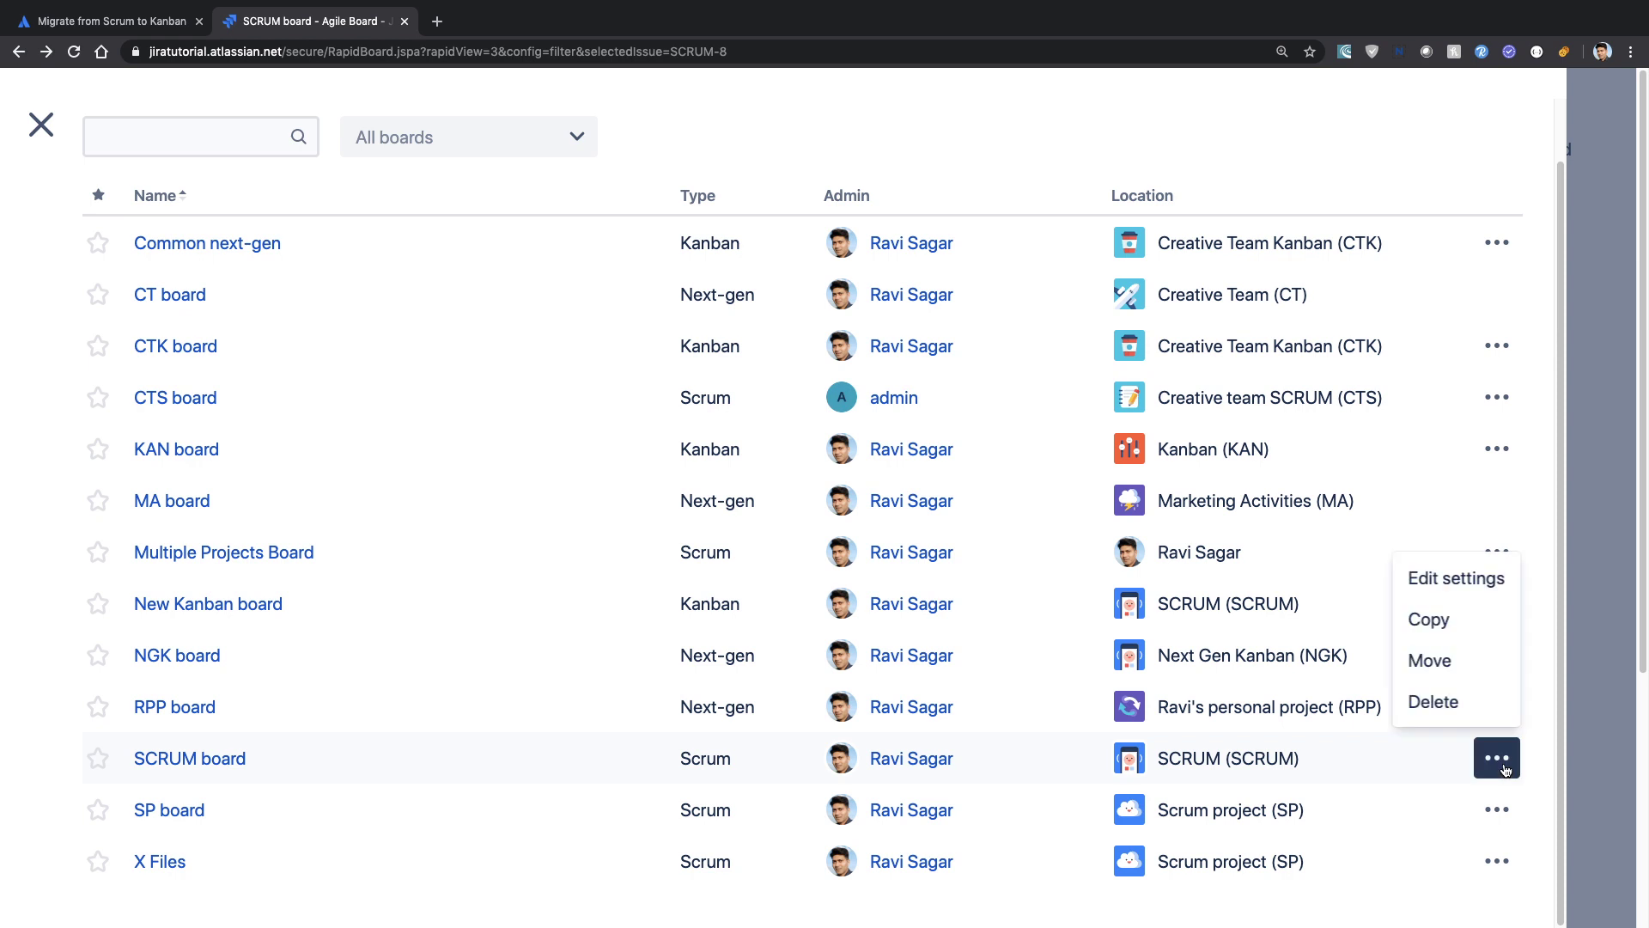
click(1463, 705)
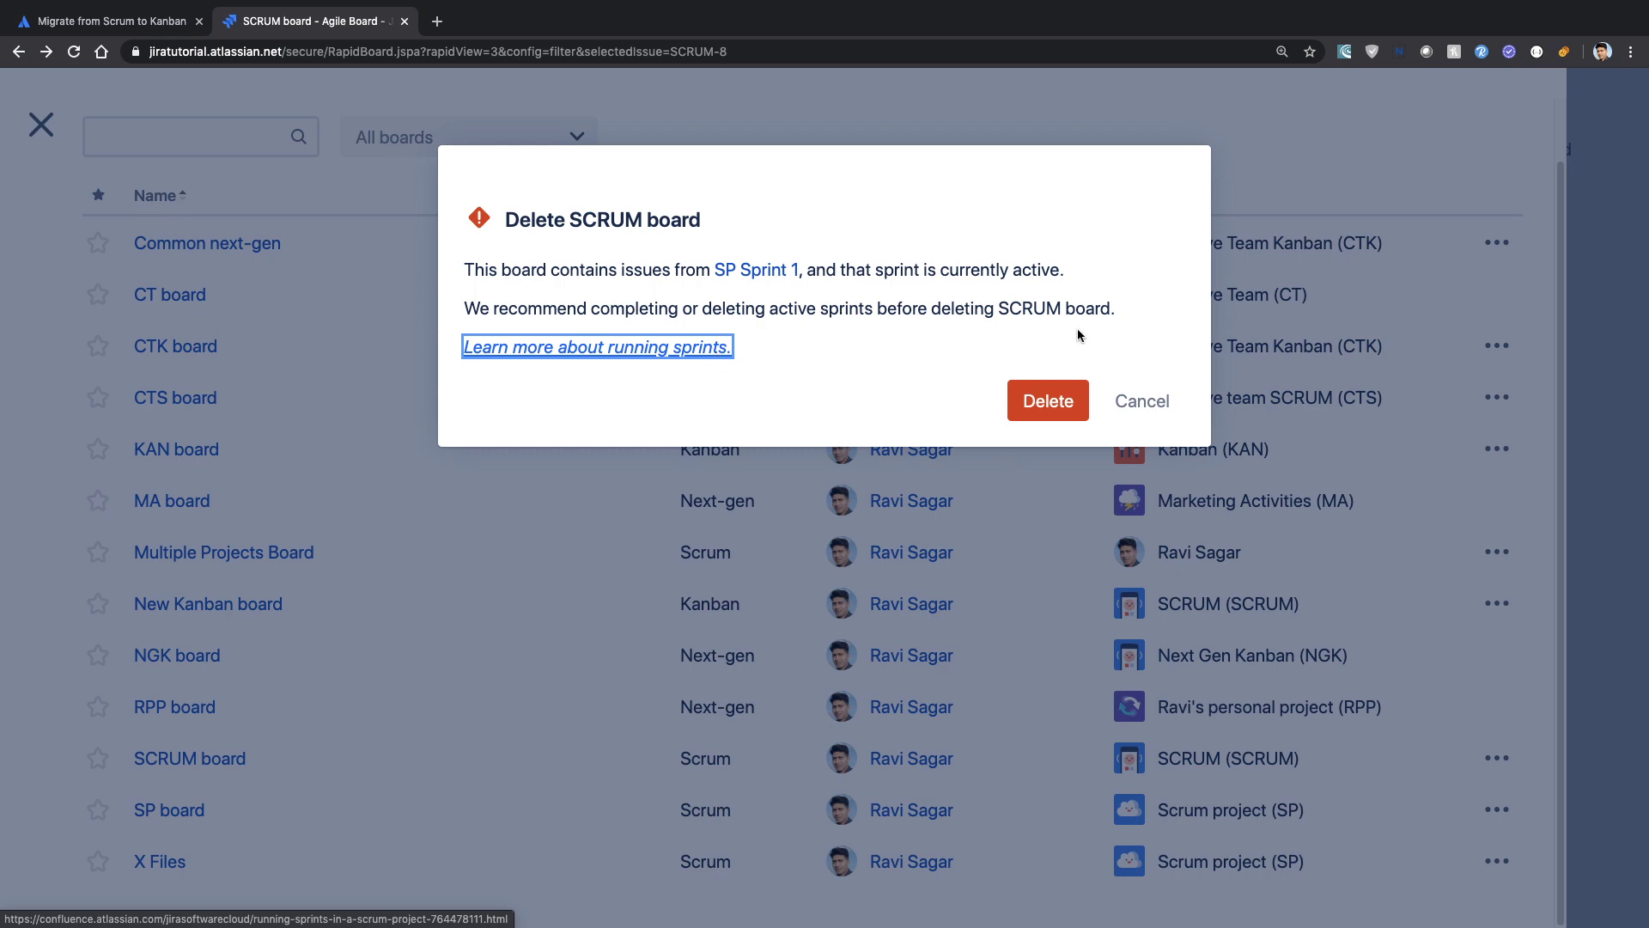
click(1054, 400)
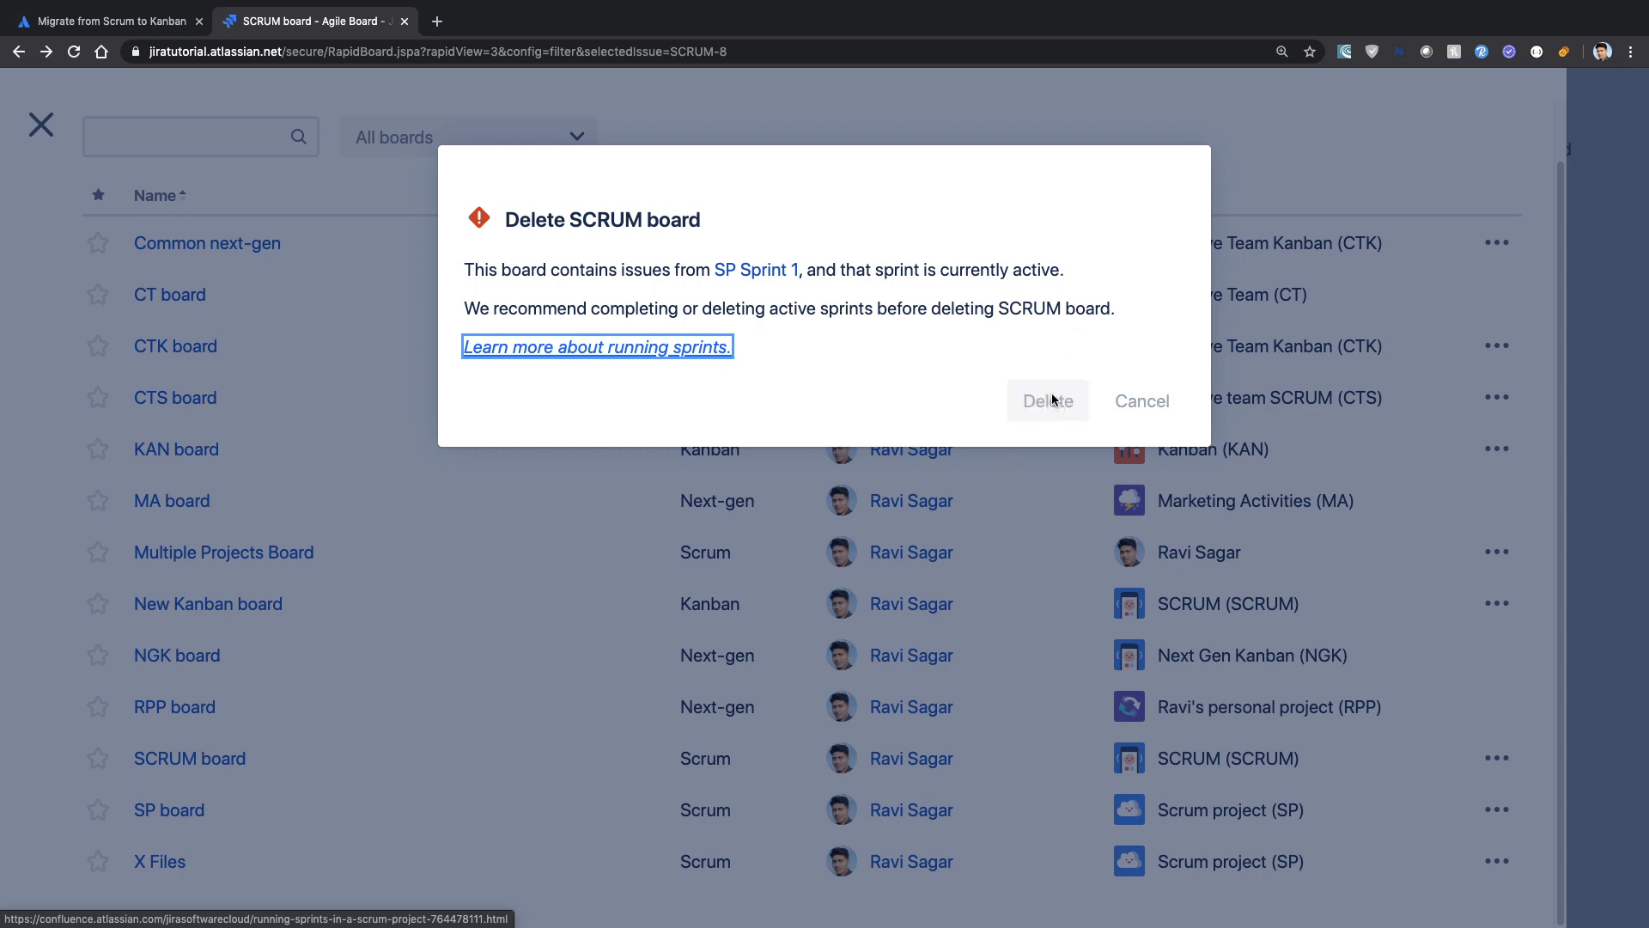
Open New Kanban board of the SCRUM project from the list of all boards
scroll(1047, 415, down, 1)
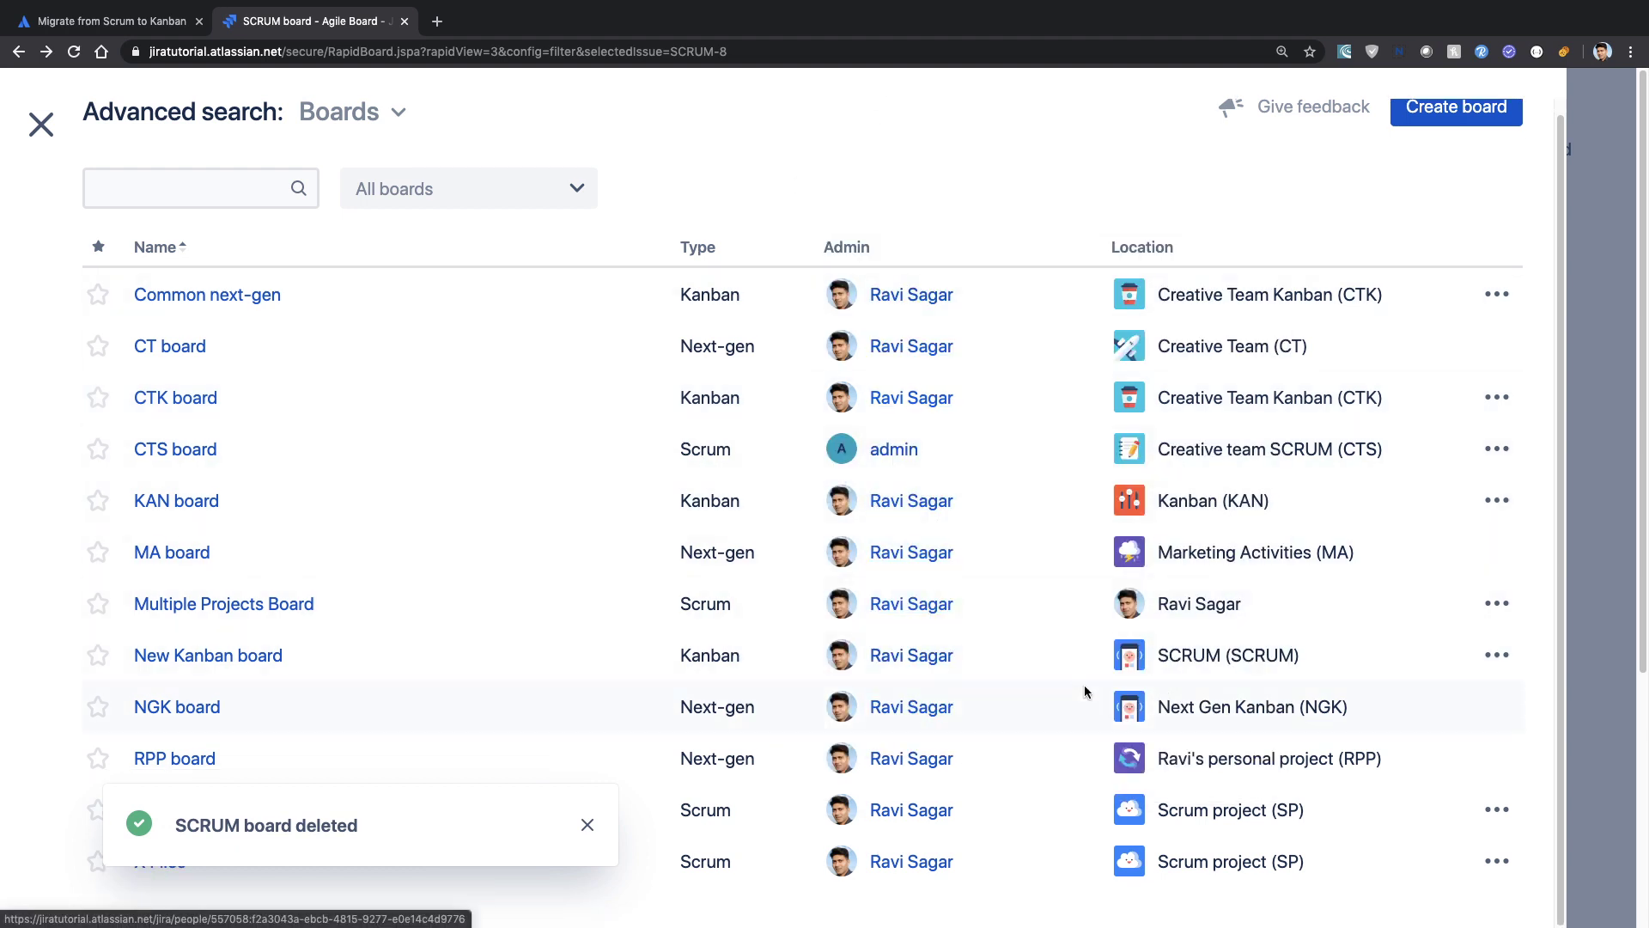
click(248, 658)
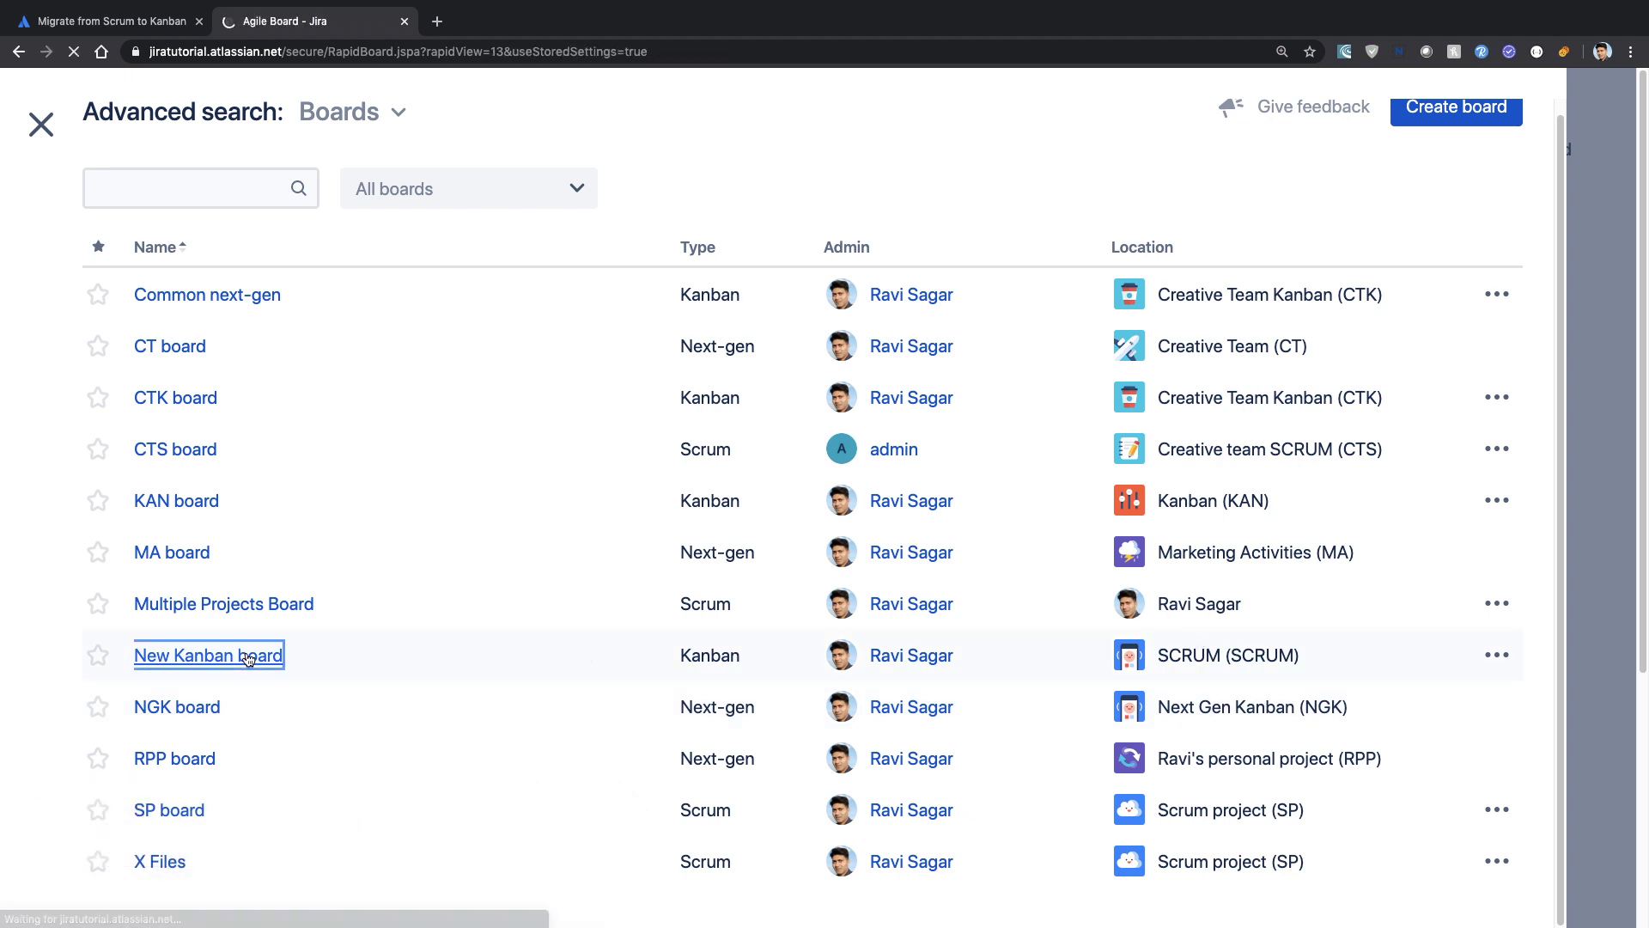